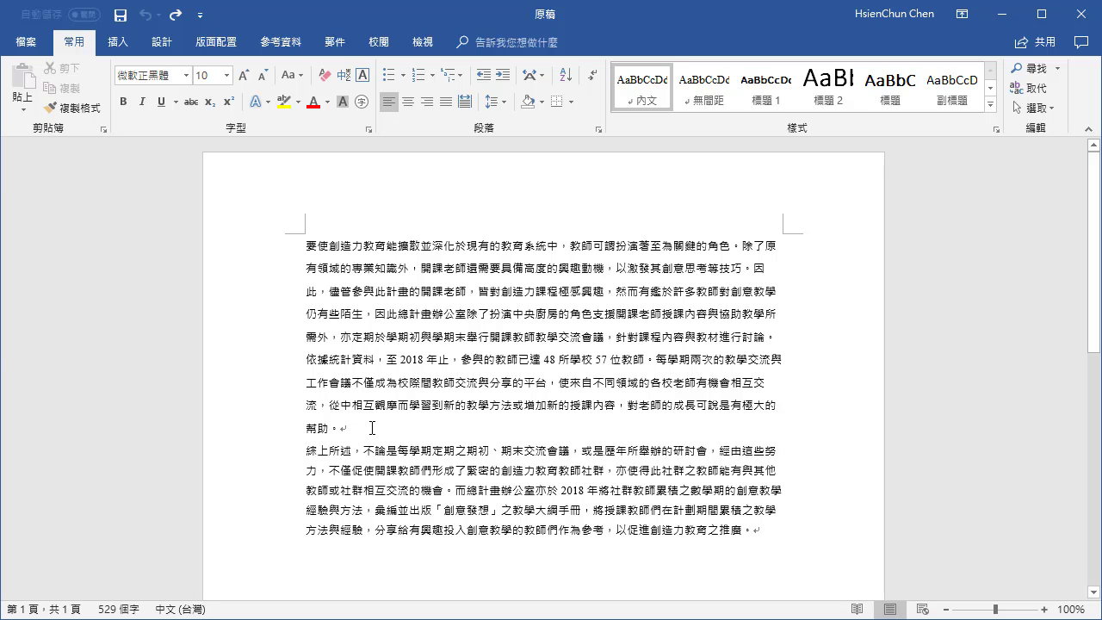
- Turn on Track Changes, then delete 扮演中央廚房的角色 and the teachers' experience clause
{"action": "left_click", "coordinate": [387, 49]}
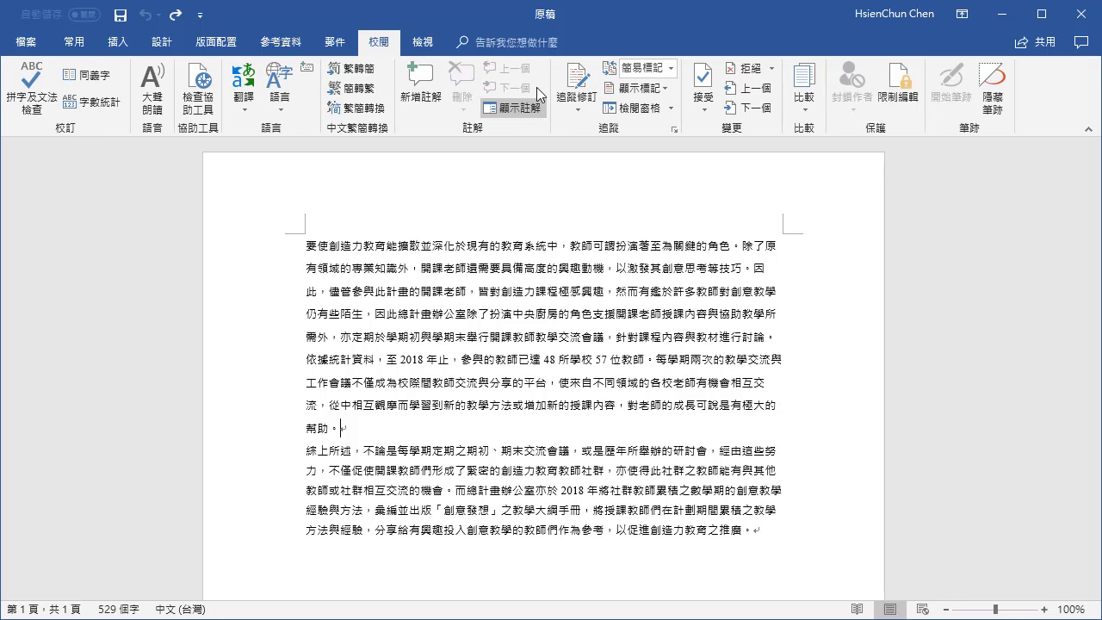
{"action": "left_click", "coordinate": [565, 82]}
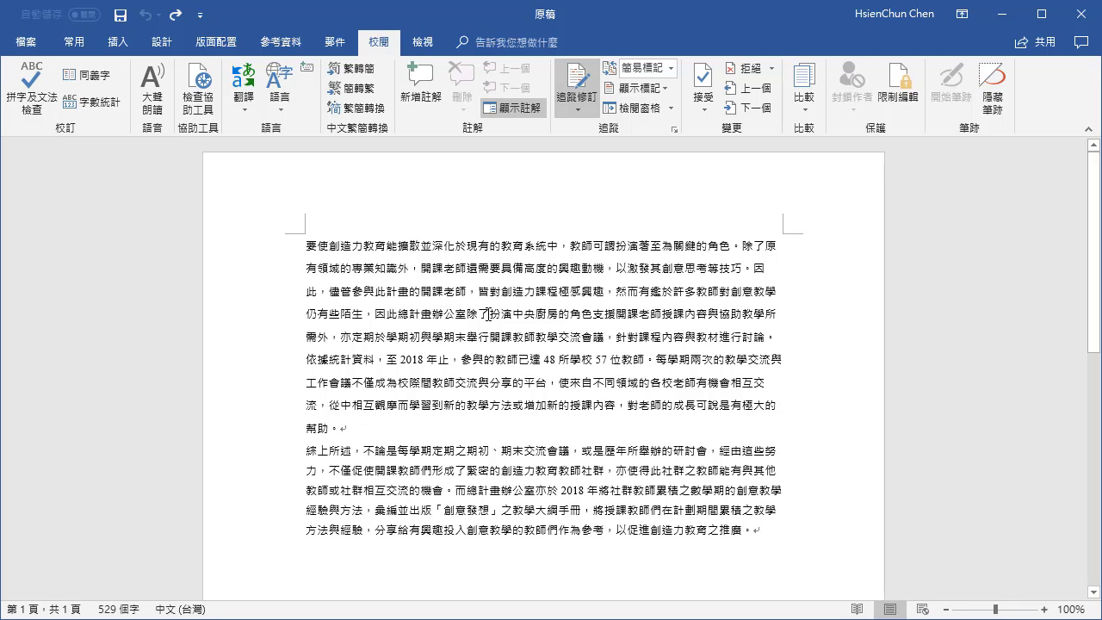
{"action": "left_click_drag", "start_coordinate": [488, 314], "coordinate": [596, 314]}
{"action": "key", "text": "Delete"}
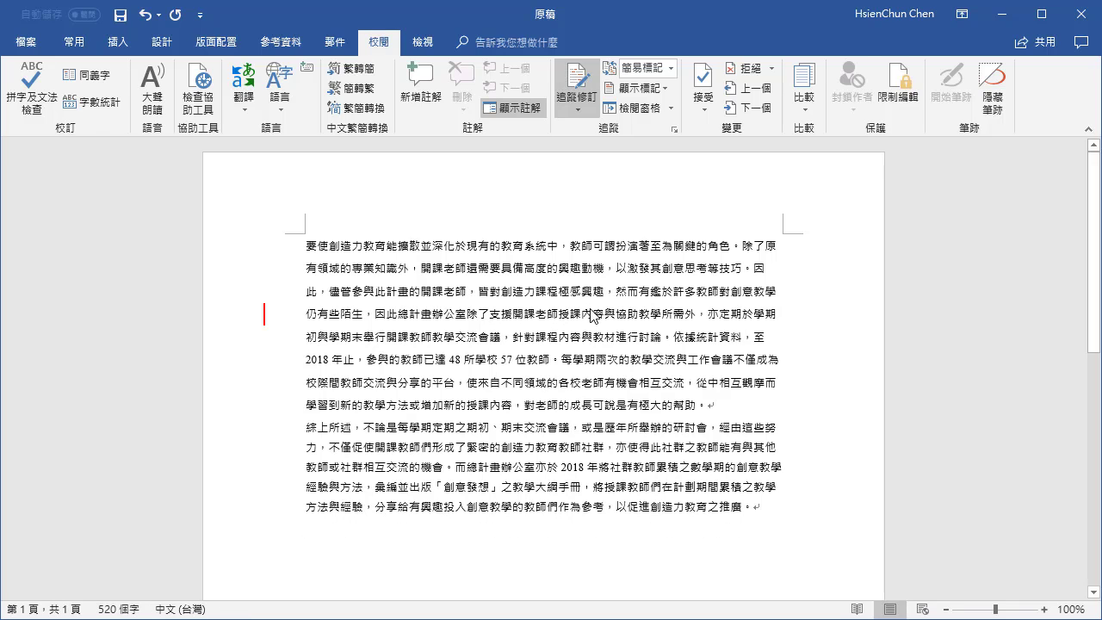
{"action": "left_click_drag", "start_coordinate": [598, 466], "coordinate": [375, 487]}
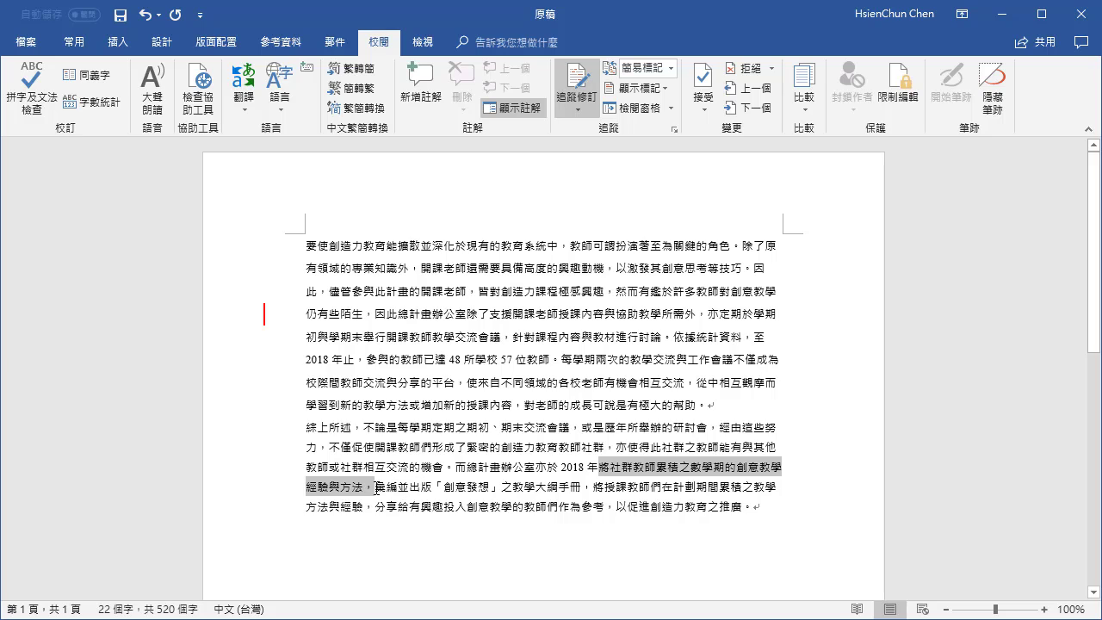
{"action": "key", "text": "Delete"}
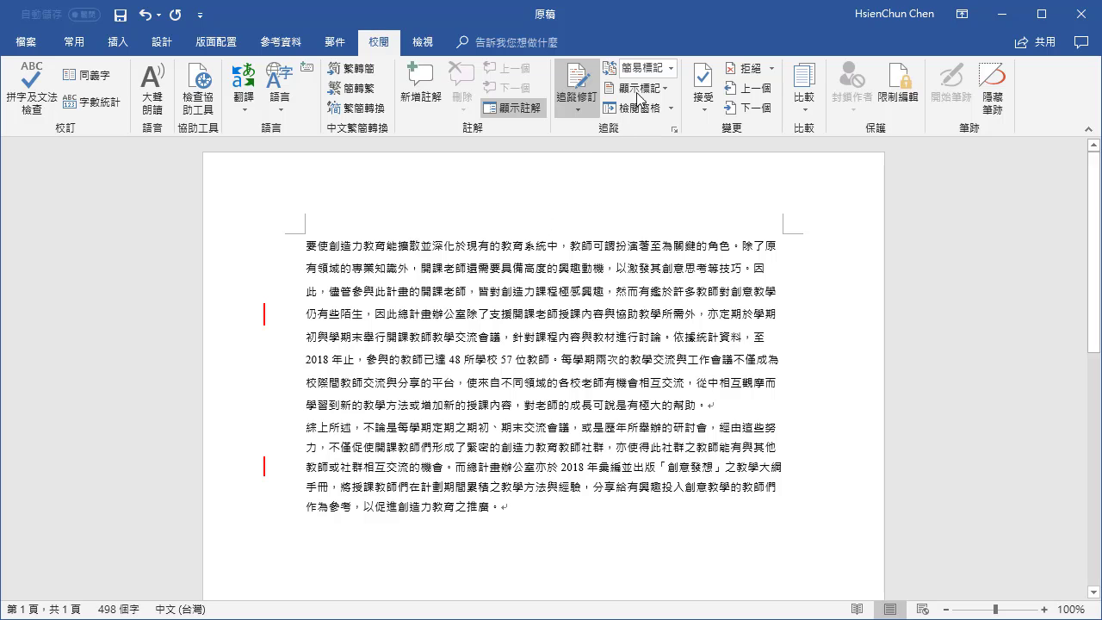
- Show All Markup, insert 分享創意教學的經驗與資源 after 討論, and select the last paragraph
{"action": "left_click", "coordinate": [668, 68]}
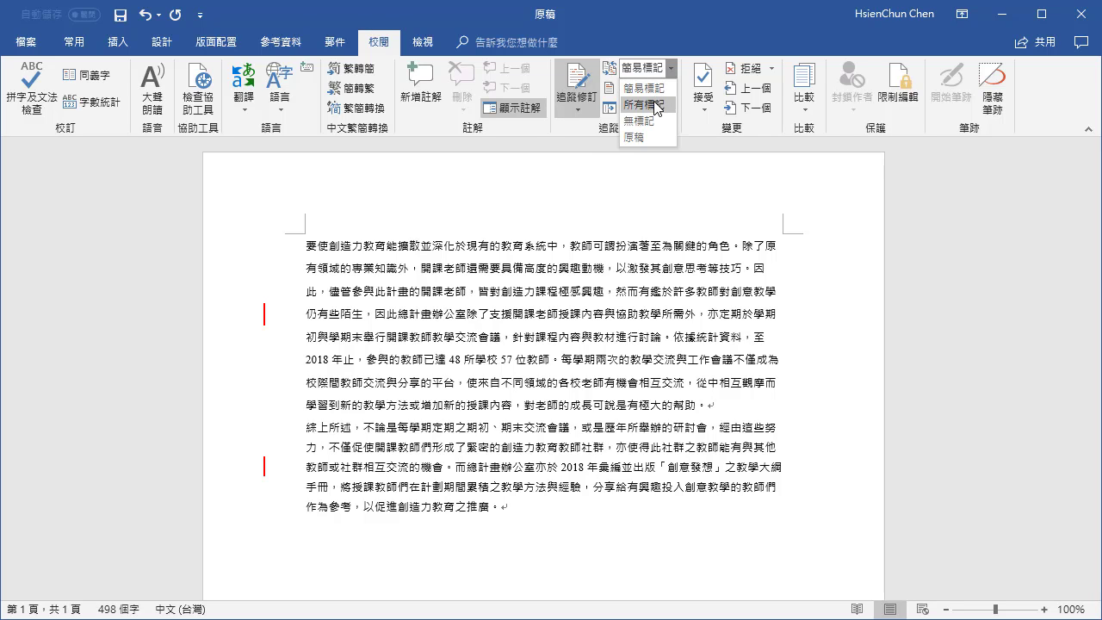
{"action": "left_click", "coordinate": [657, 104]}
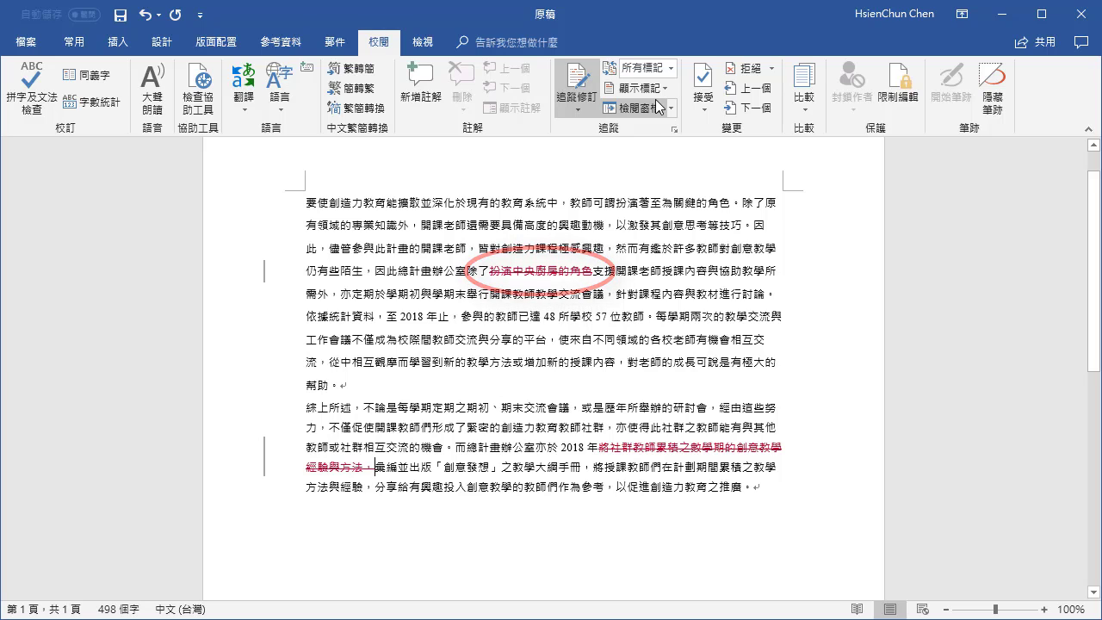
{"action": "left_click", "coordinate": [769, 295]}
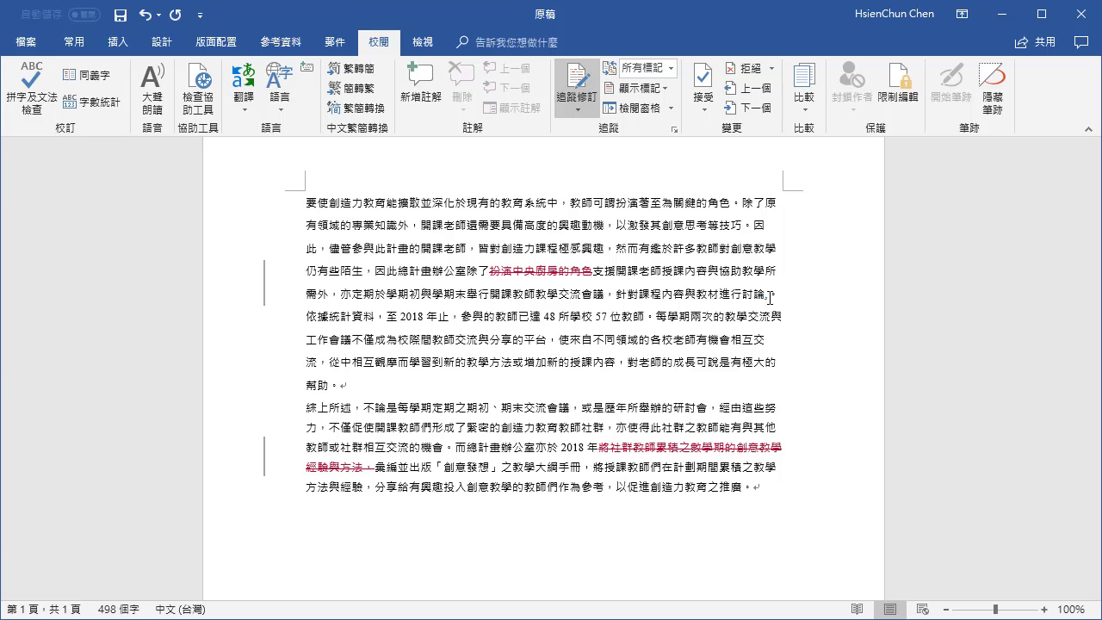
{"action": "type", "text": "分 LOZ。享創意教學的經驗與"}
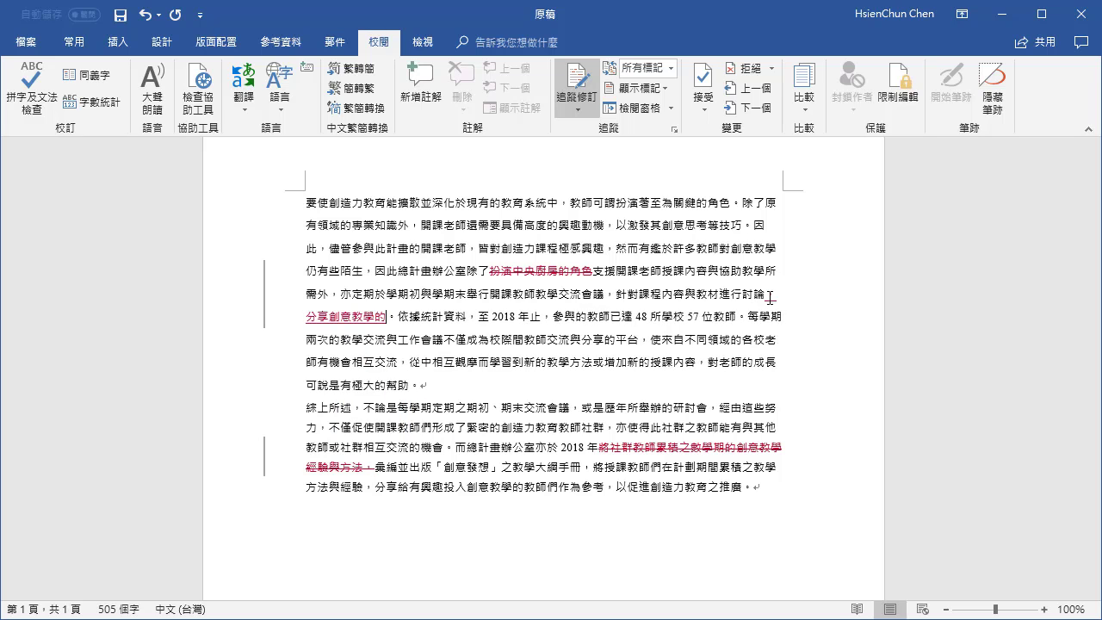
{"action": "type", "text": "資源"}
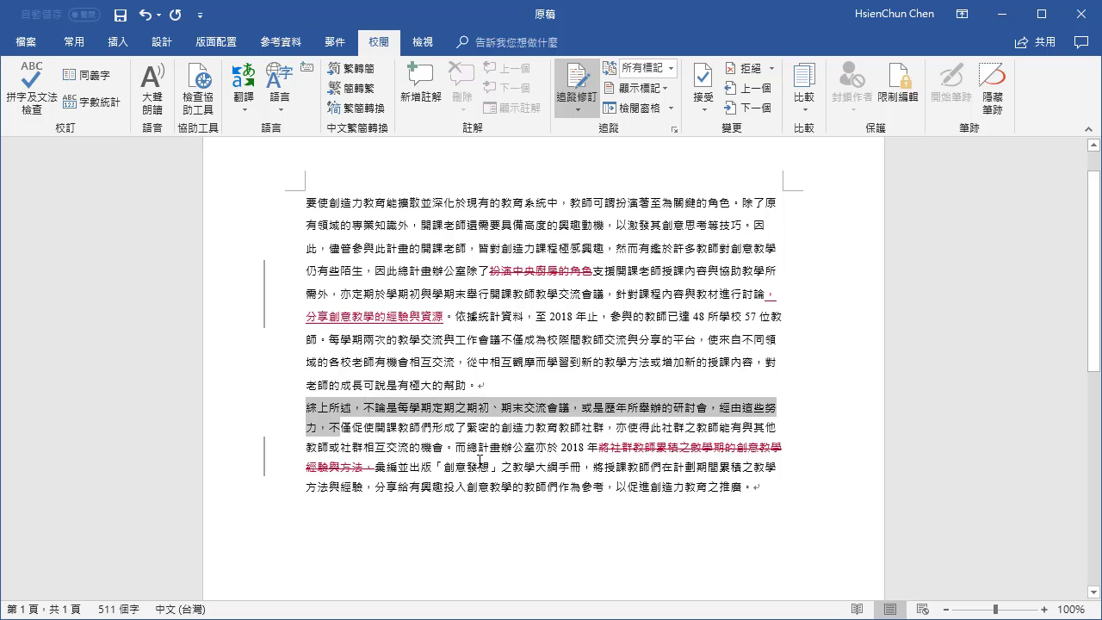
{"action": "left_click_drag", "start_coordinate": [308, 405], "coordinate": [764, 489]}
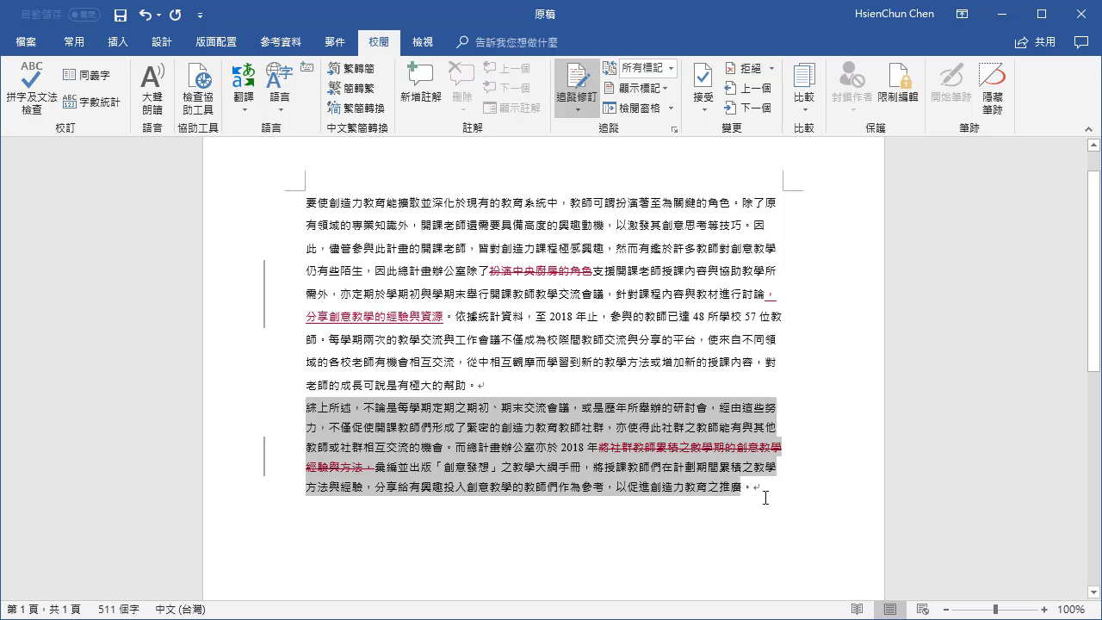
- Apply 1.15 line spacing to the selected last paragraph
{"action": "left_click", "coordinate": [74, 42]}
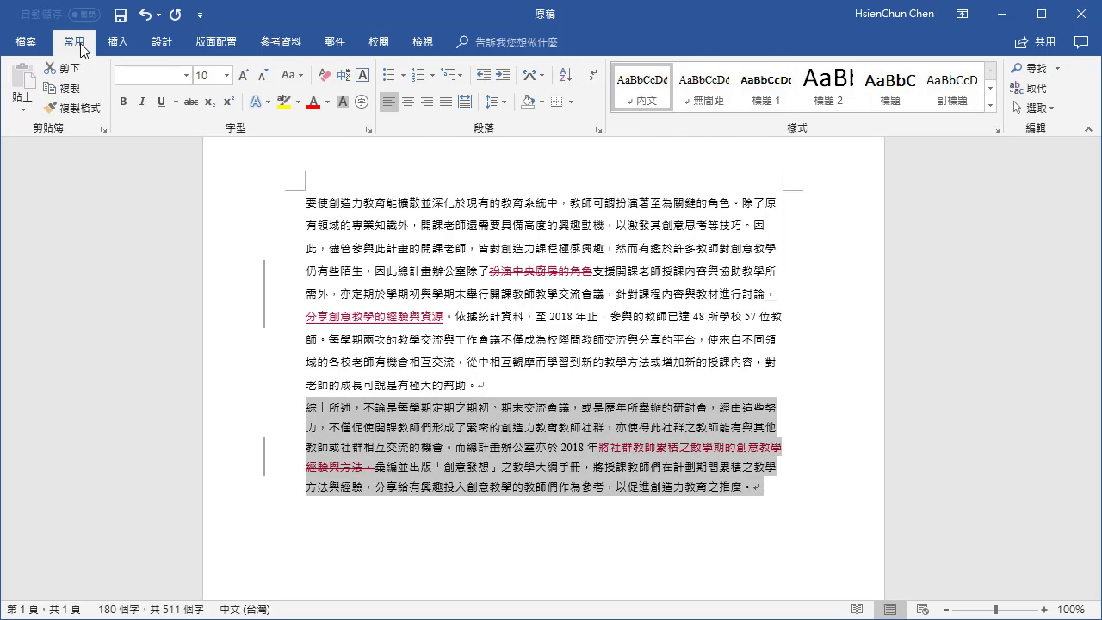
{"action": "left_click", "coordinate": [489, 104]}
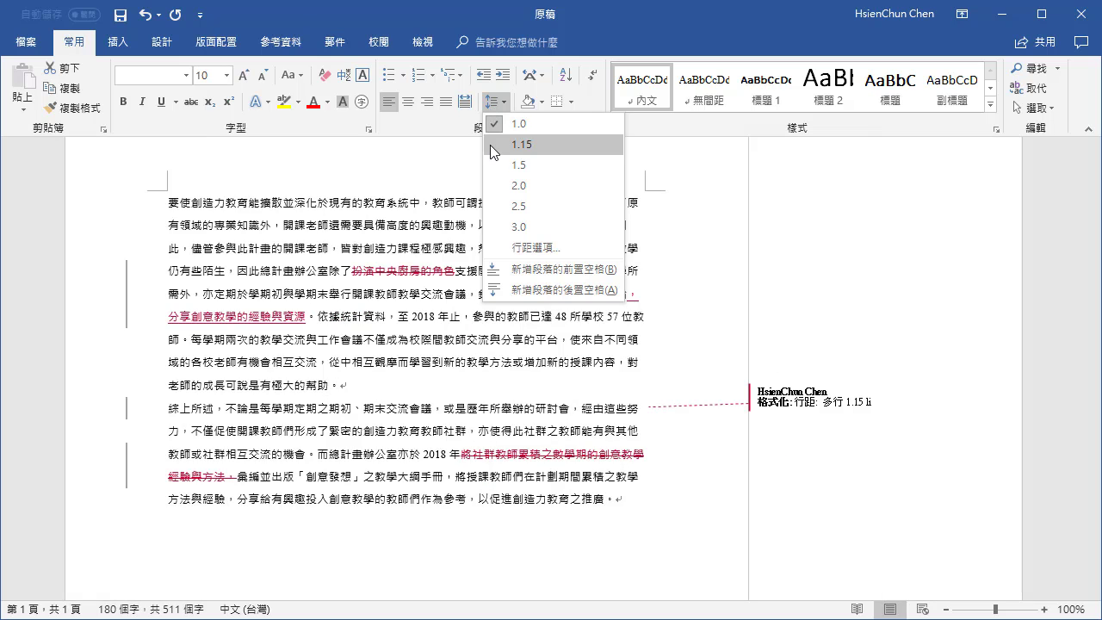
{"action": "left_click", "coordinate": [490, 145]}
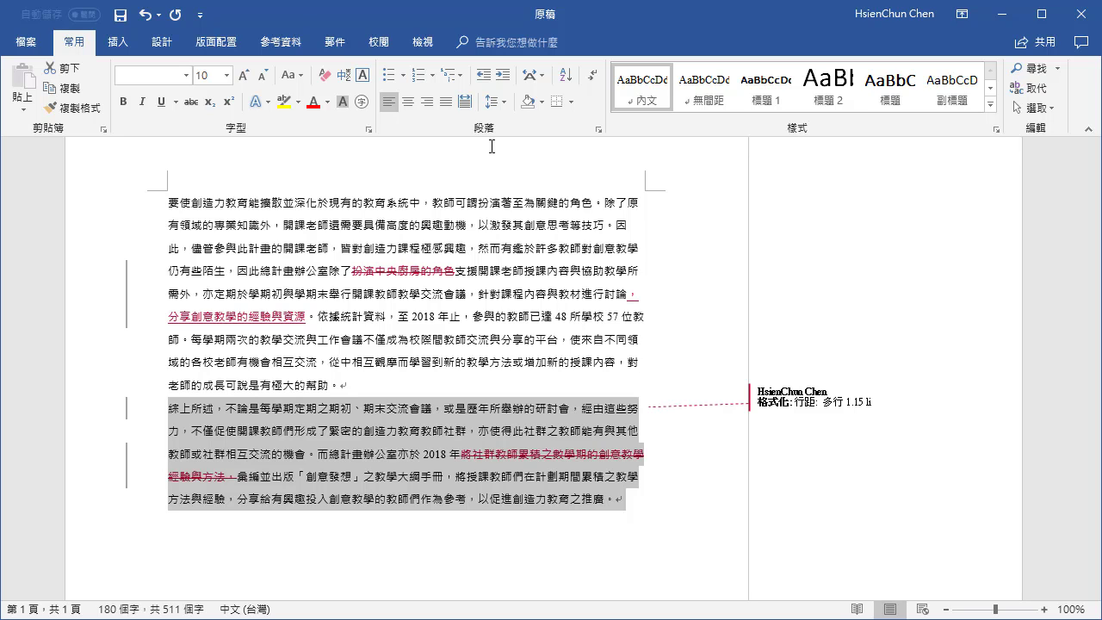
- Add a new comment on the last paragraph reading 行距必須和第一段保持一致。
{"action": "left_click", "coordinate": [394, 42]}
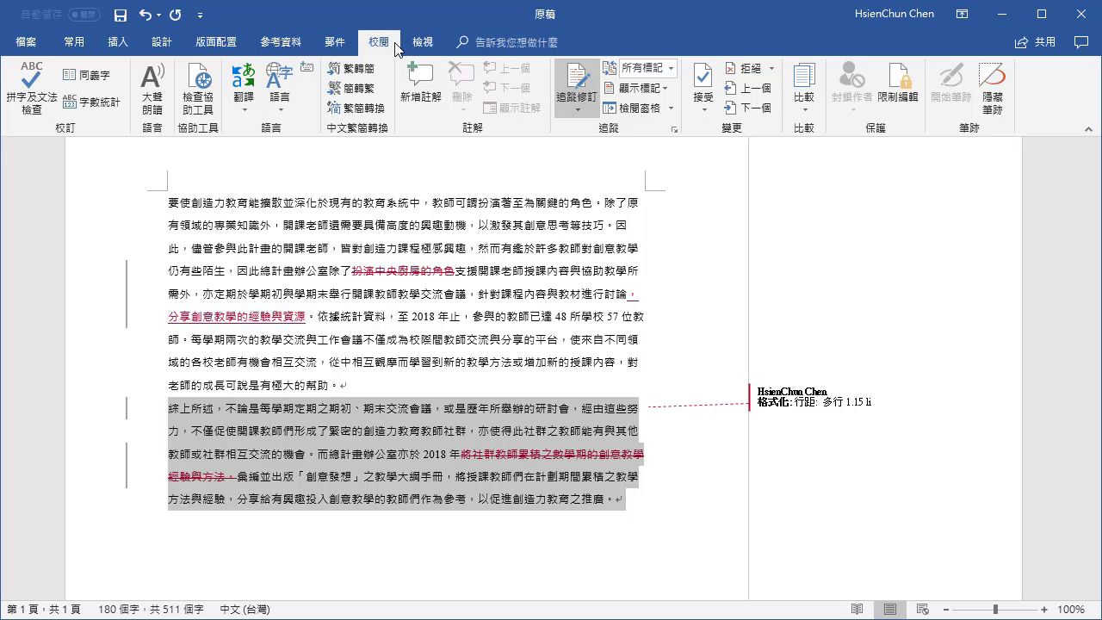
{"action": "left_click", "coordinate": [416, 95]}
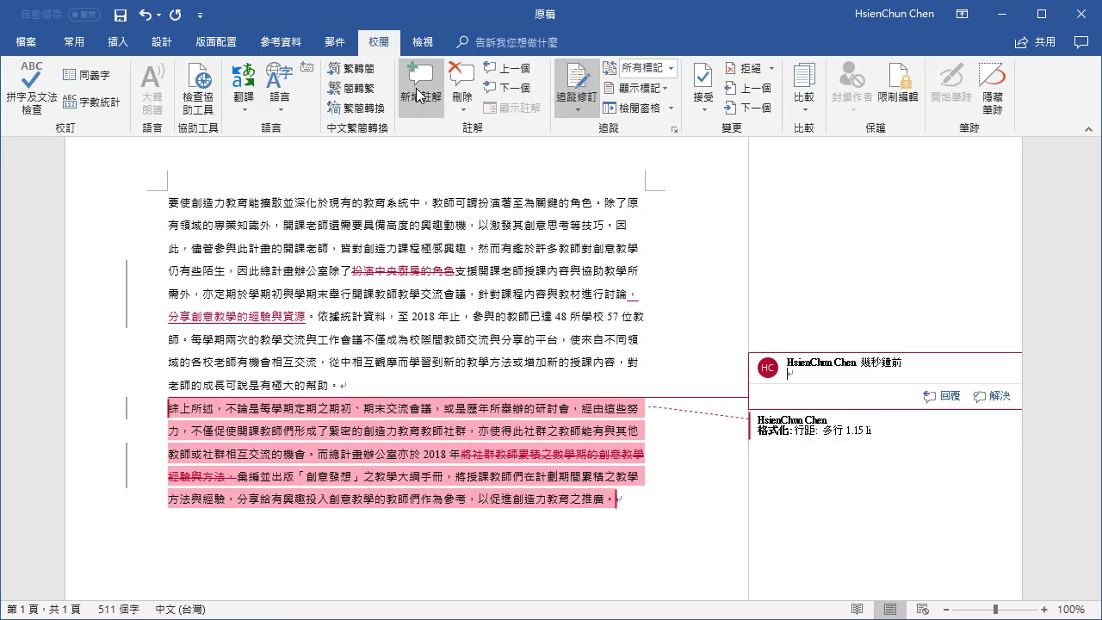
{"action": "type", "text": "行距必須"}
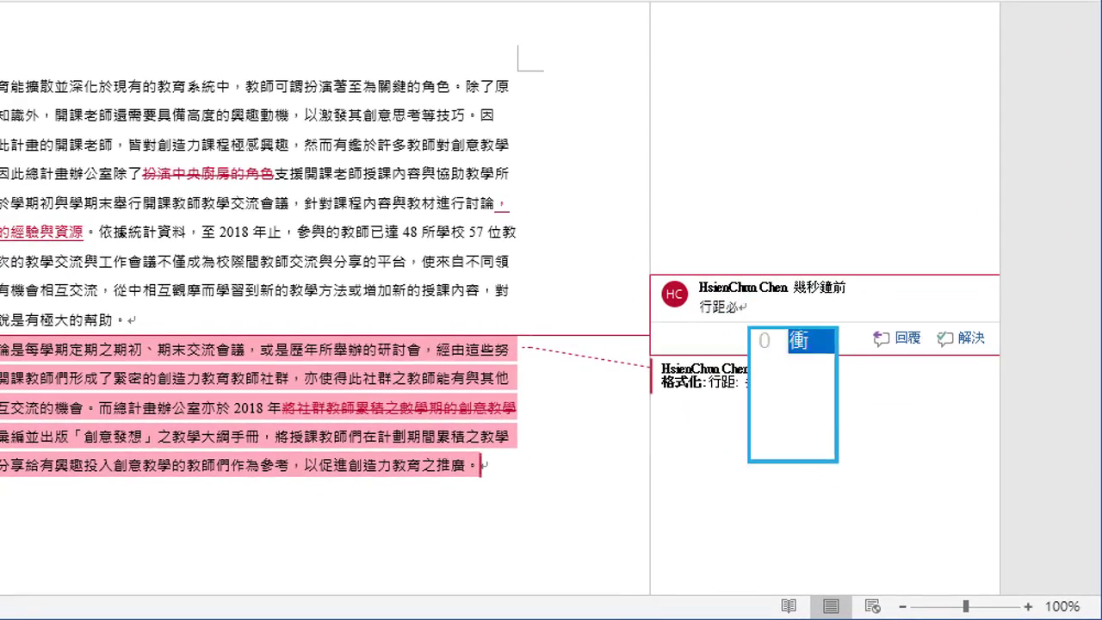
{"action": "type", "text": "HO和第一段保持"}
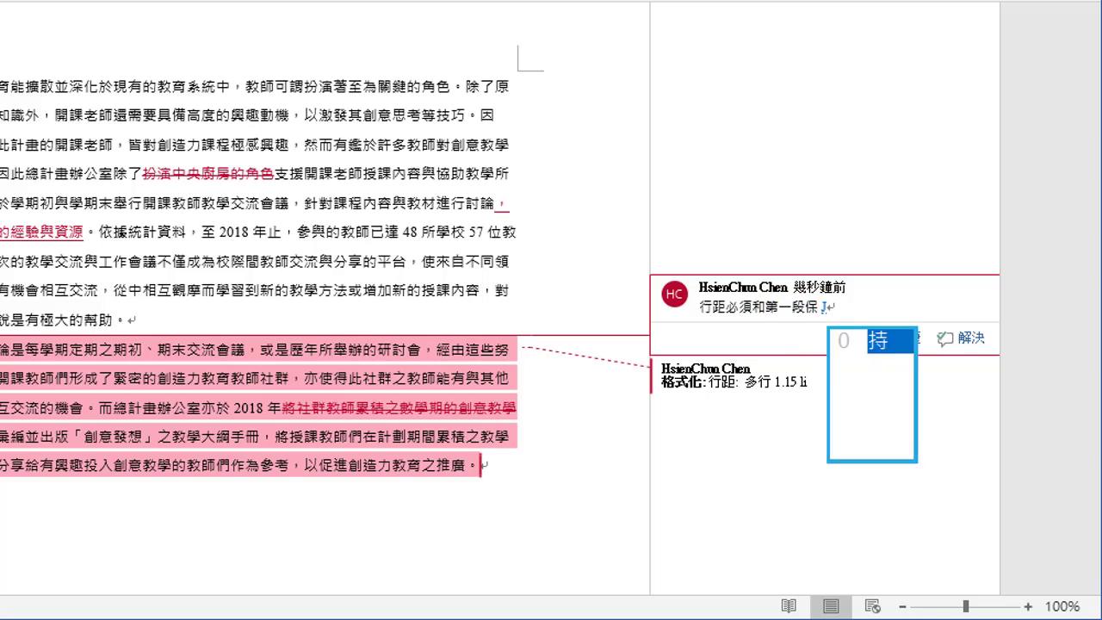
{"action": "type", "text": "一致。"}
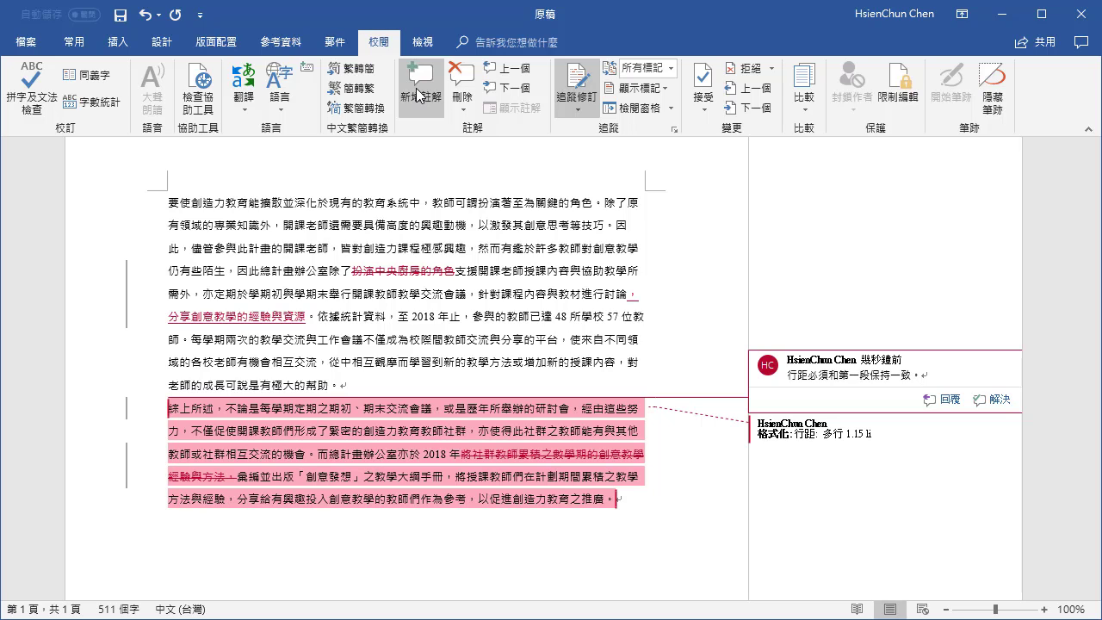
- Switch the review display to No Markup, then Original, and turn Track Changes off
{"action": "left_click", "coordinate": [674, 70]}
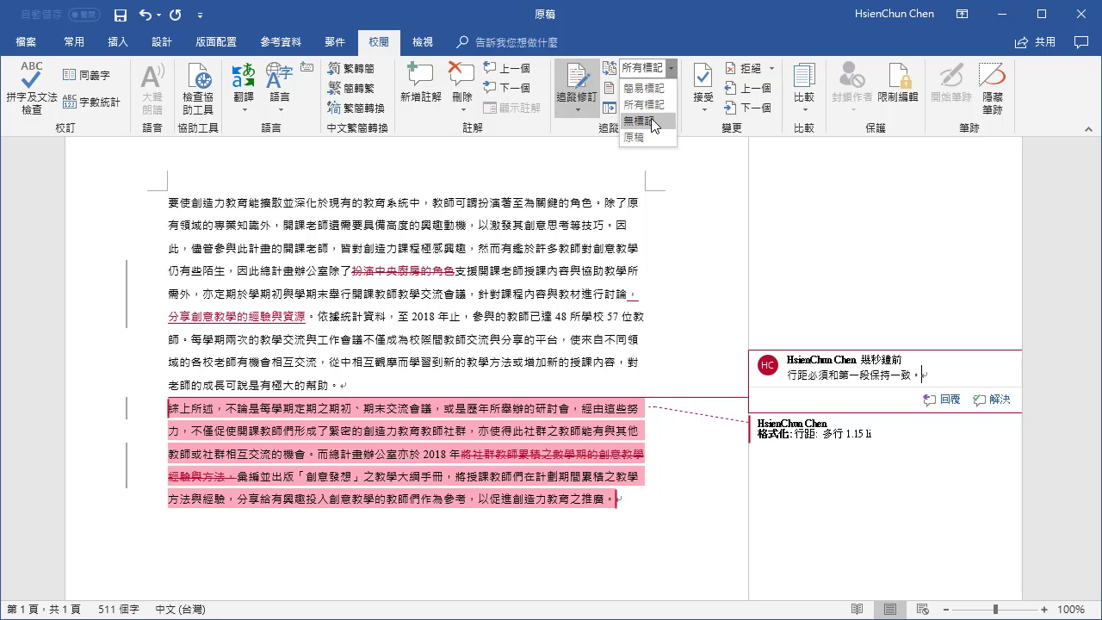
{"action": "left_click", "coordinate": [651, 121]}
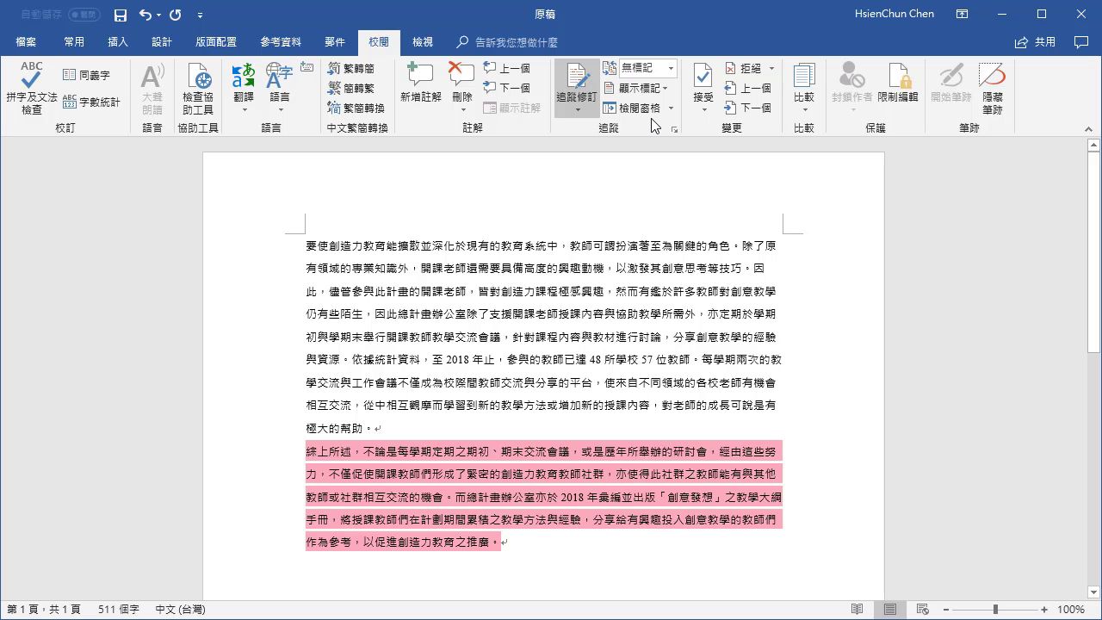
{"action": "left_click", "coordinate": [670, 70]}
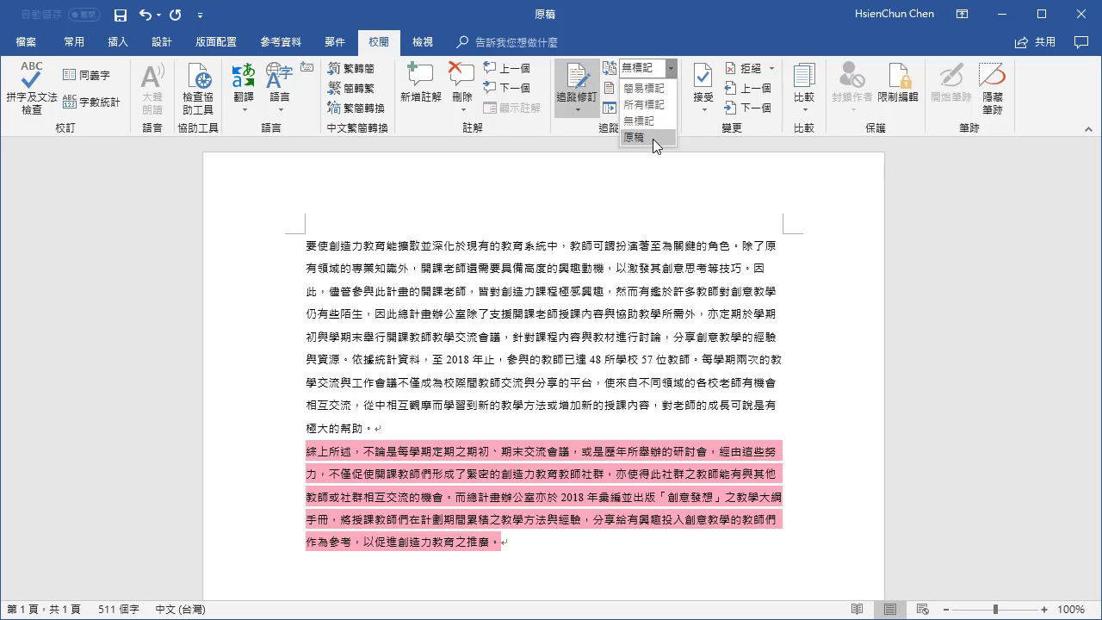
{"action": "left_click", "coordinate": [652, 136]}
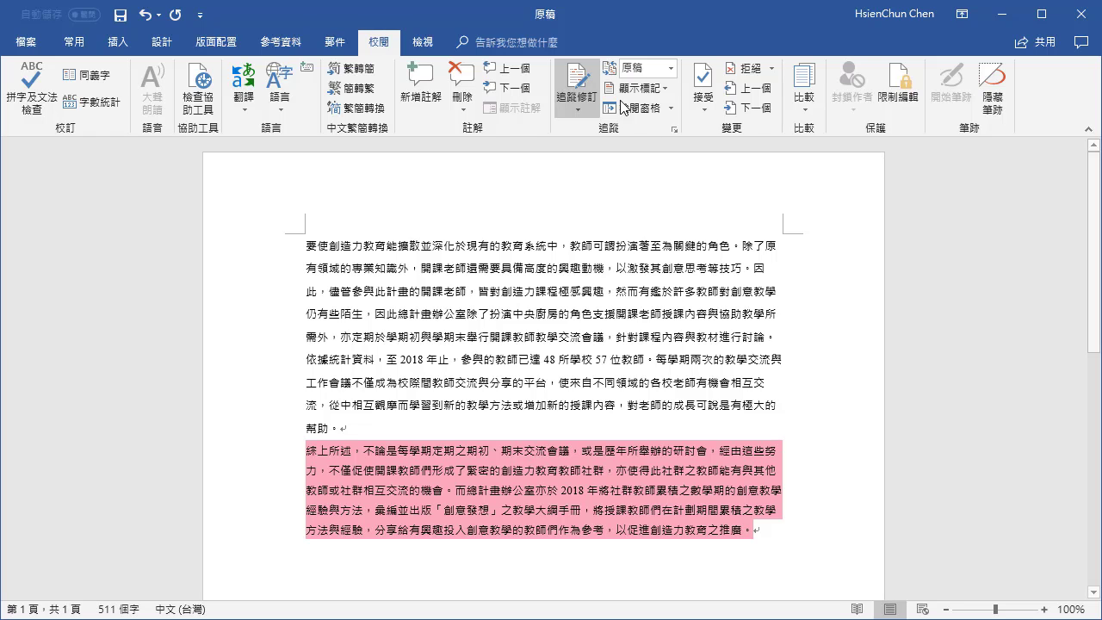
{"action": "left_click", "coordinate": [582, 73]}
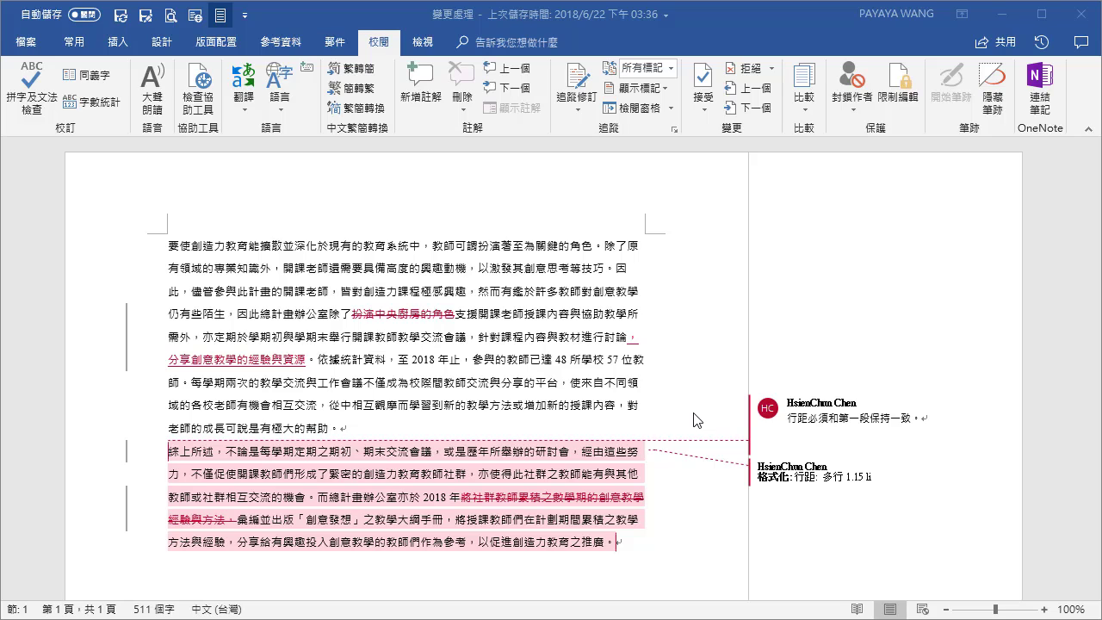
- Accept the deletion of 扮演中央廚房的角色 and reject the insertion 分享創意教學的經驗與資源
{"action": "right_click", "coordinate": [433, 322]}
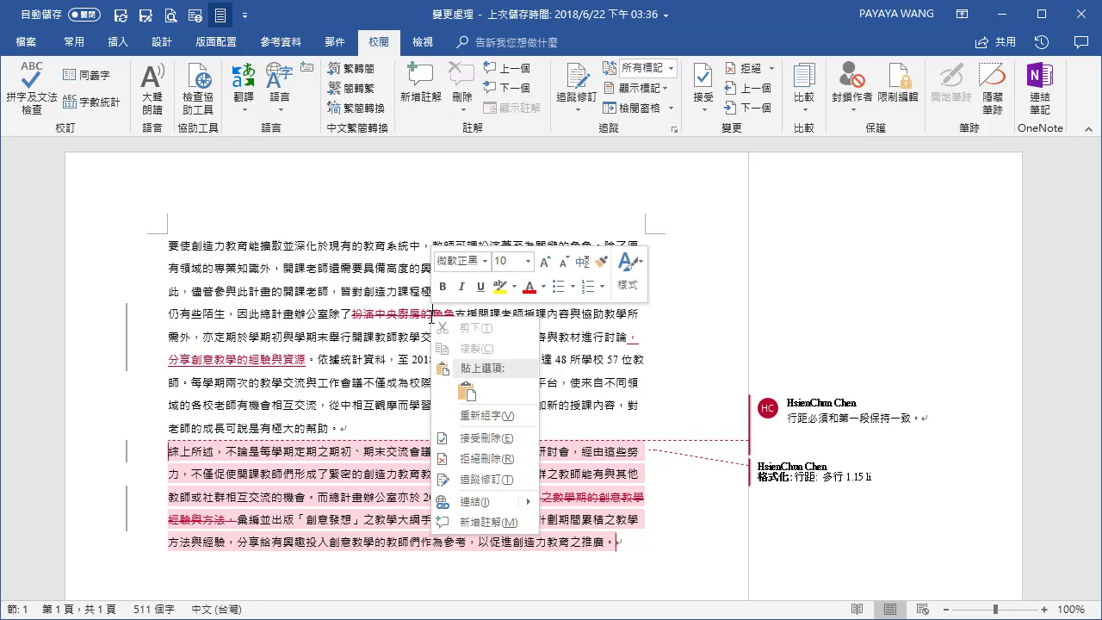
{"action": "left_click", "coordinate": [453, 438]}
{"action": "right_click", "coordinate": [552, 336]}
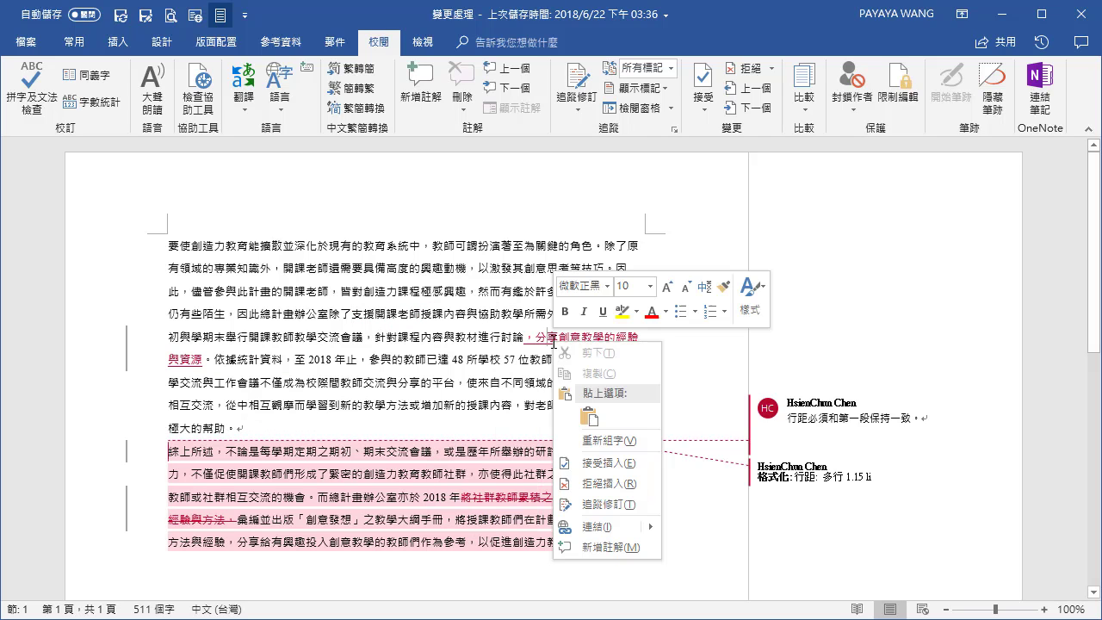
{"action": "left_click", "coordinate": [573, 482]}
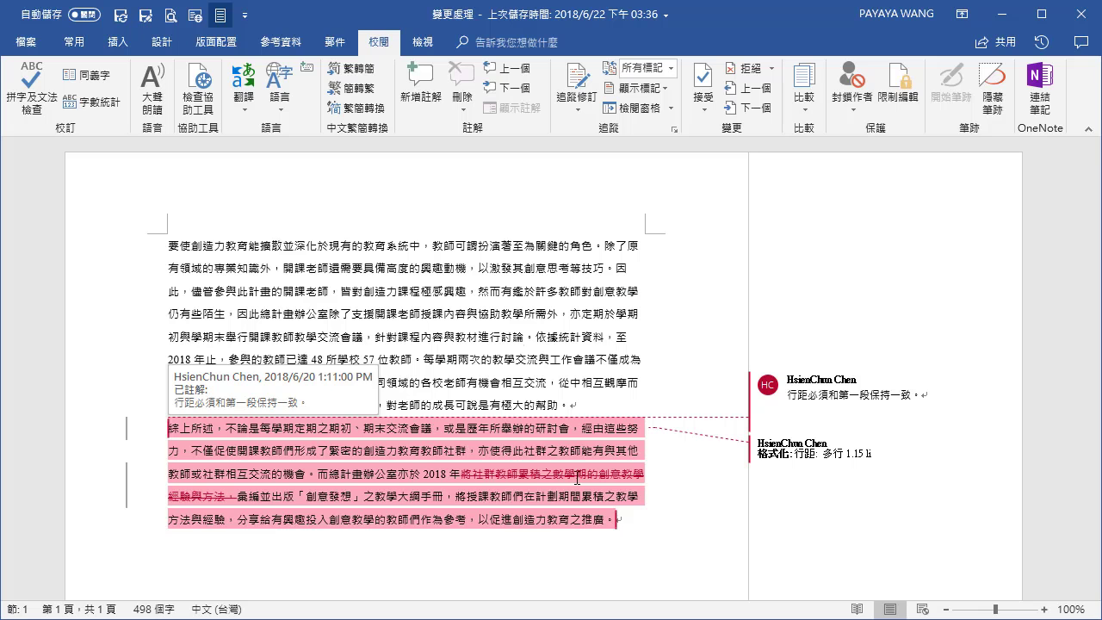
- Accept all changes, then reject all tracked changes to restore the 529-character original
{"action": "left_click", "coordinate": [704, 112]}
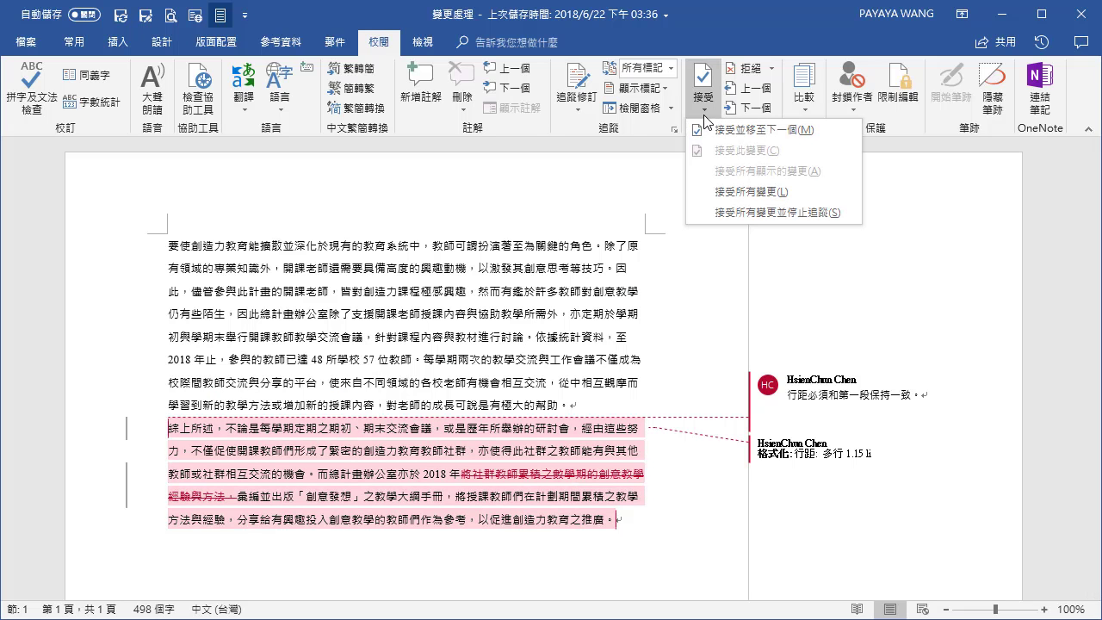
{"action": "left_click", "coordinate": [704, 190]}
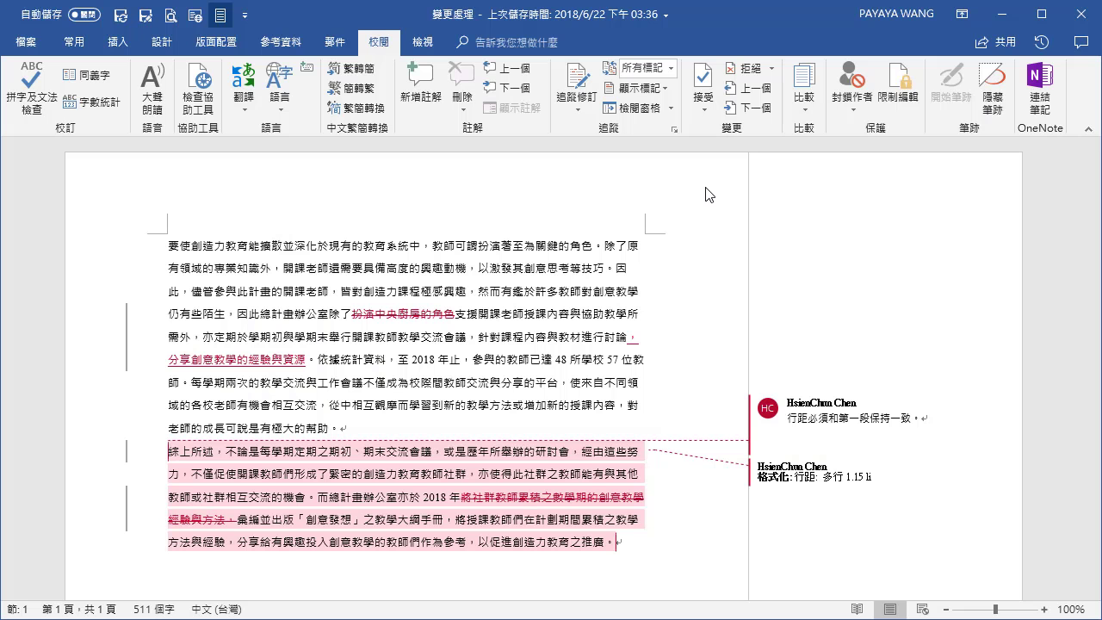
{"action": "left_click", "coordinate": [770, 67]}
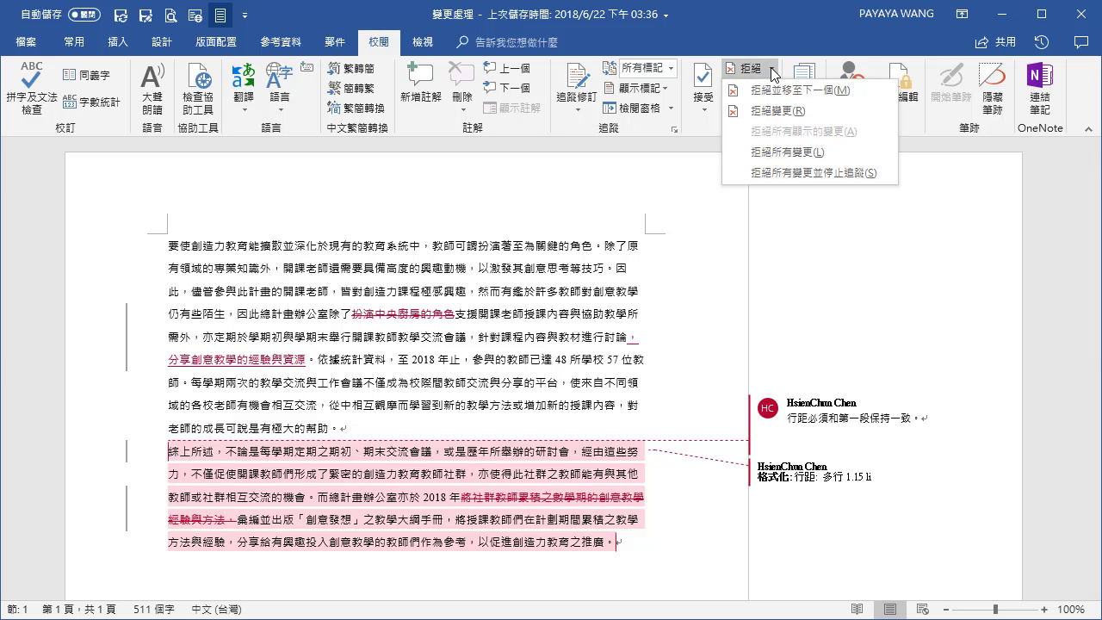
{"action": "left_click", "coordinate": [772, 155]}
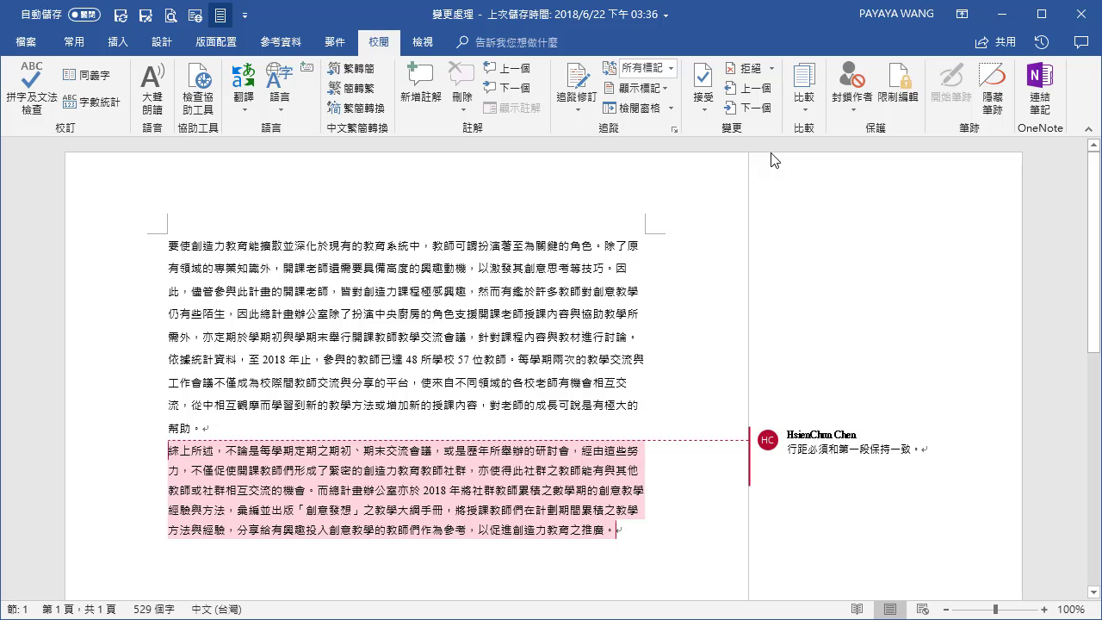
- Open the line-spacing comment, discard an empty reply, and mark the comment resolved
{"action": "left_click", "coordinate": [824, 443]}
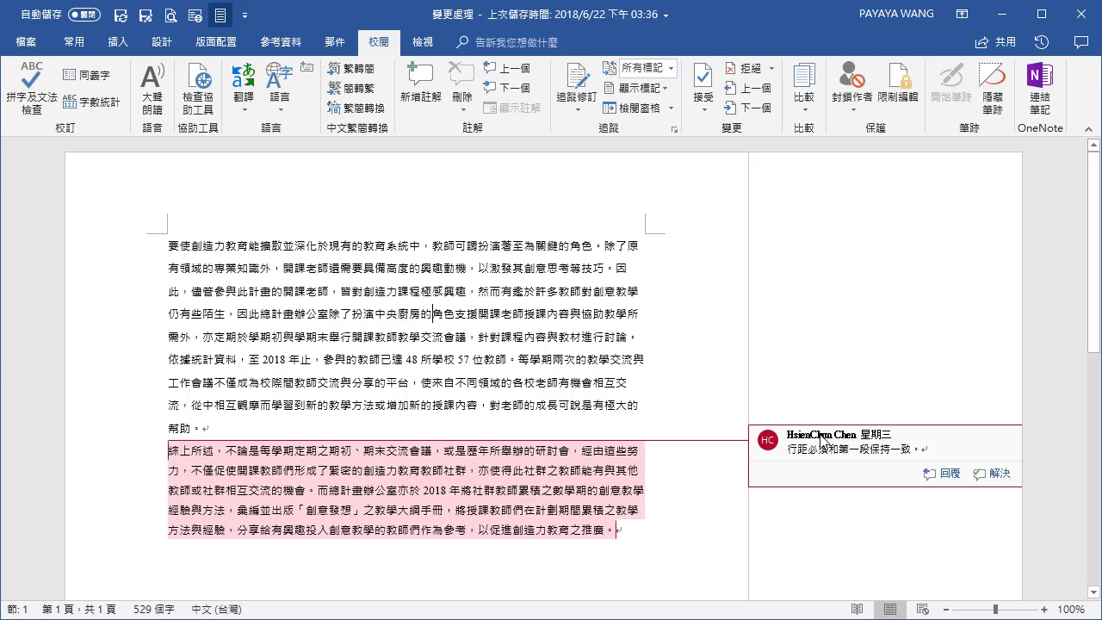
{"action": "triple_click", "coordinate": [824, 443]}
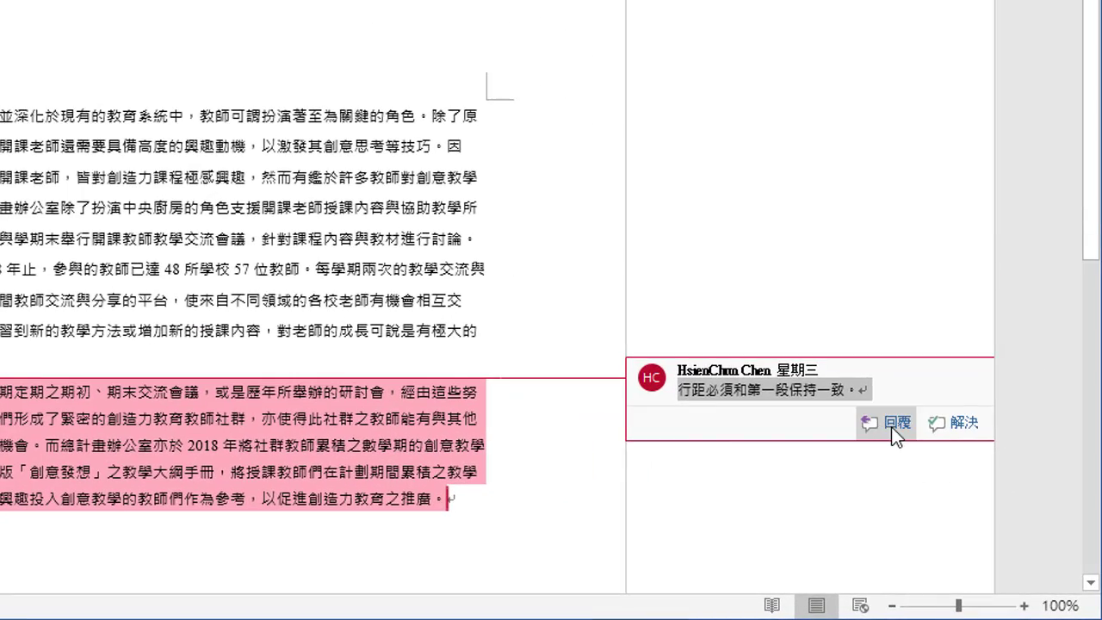
{"action": "left_click", "coordinate": [944, 473]}
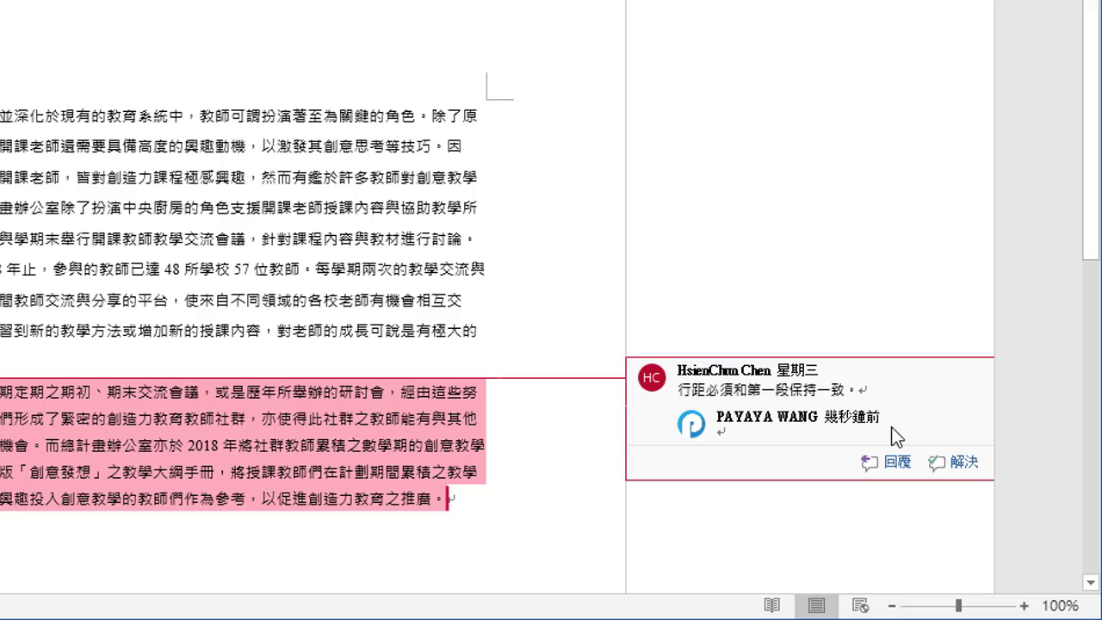
{"action": "left_click", "coordinate": [895, 437]}
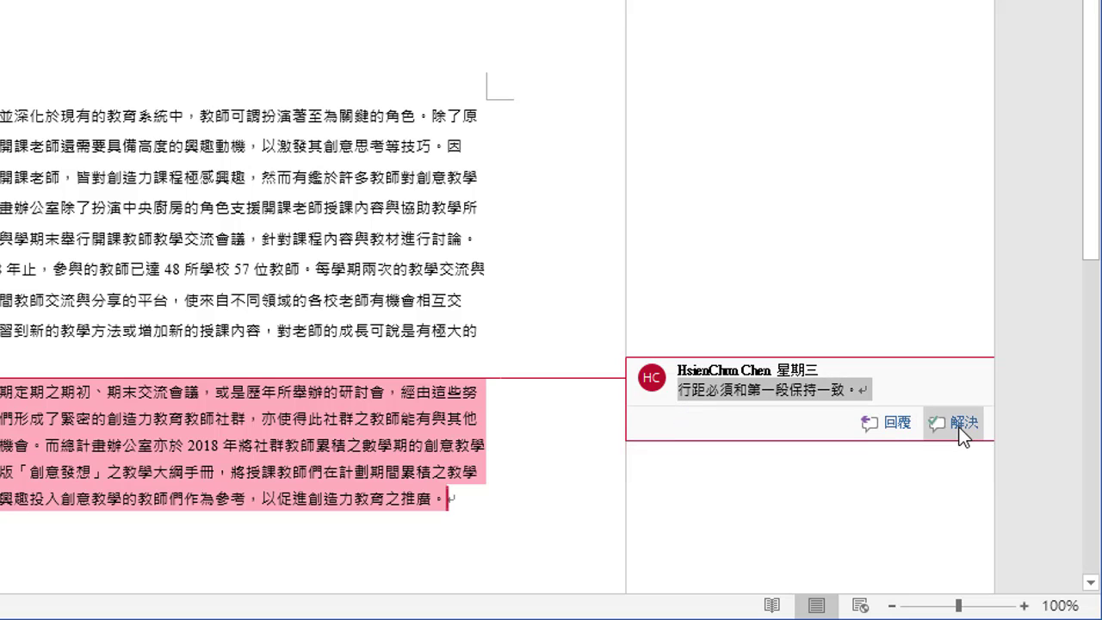
{"action": "left_click", "coordinate": [962, 423]}
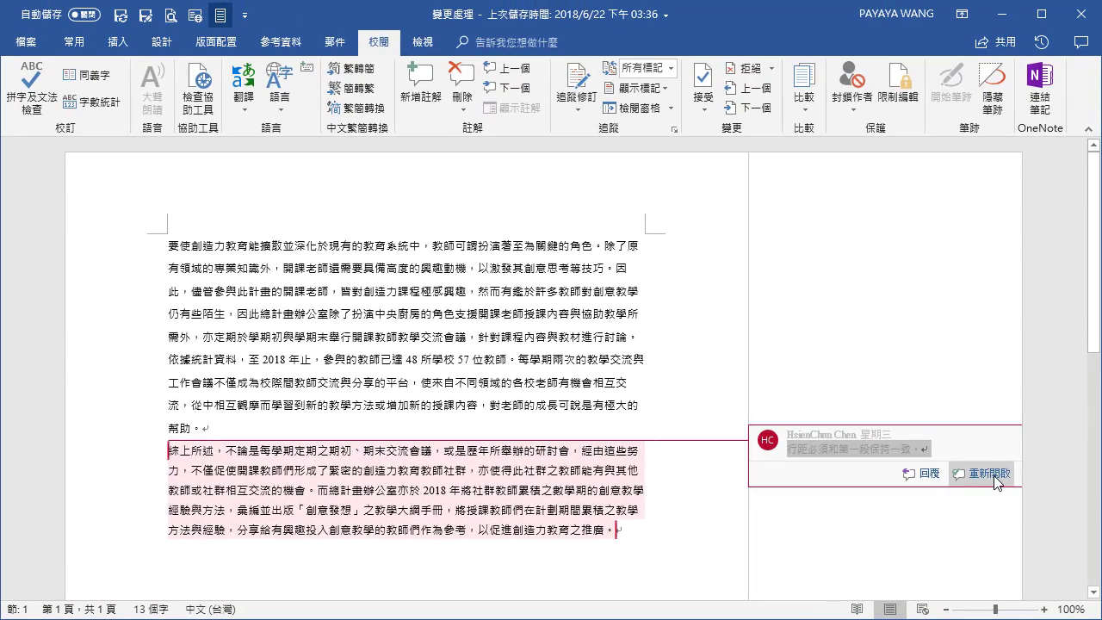
- Remove all comments using Delete All Comments in Document
{"action": "right_click", "coordinate": [822, 437]}
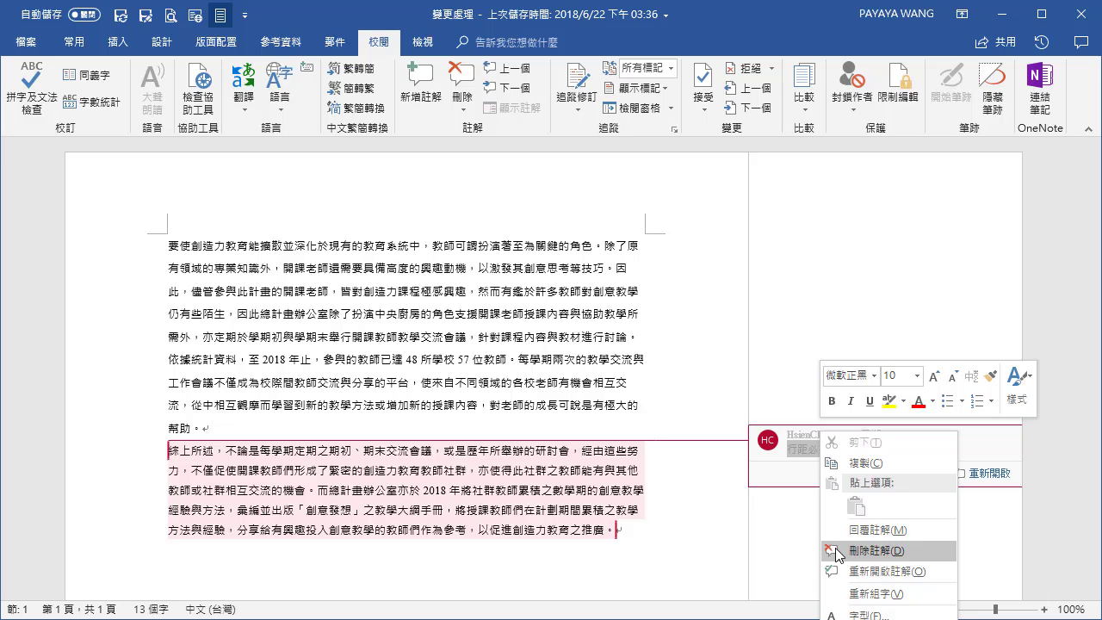
{"action": "left_click", "coordinate": [458, 110]}
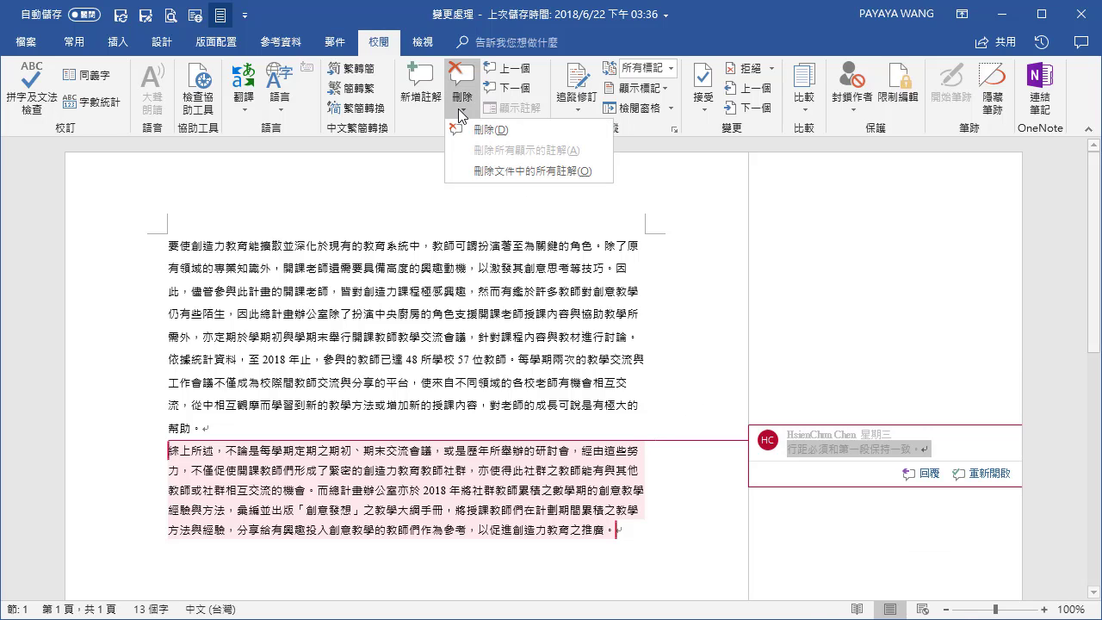
{"action": "left_click", "coordinate": [469, 171]}
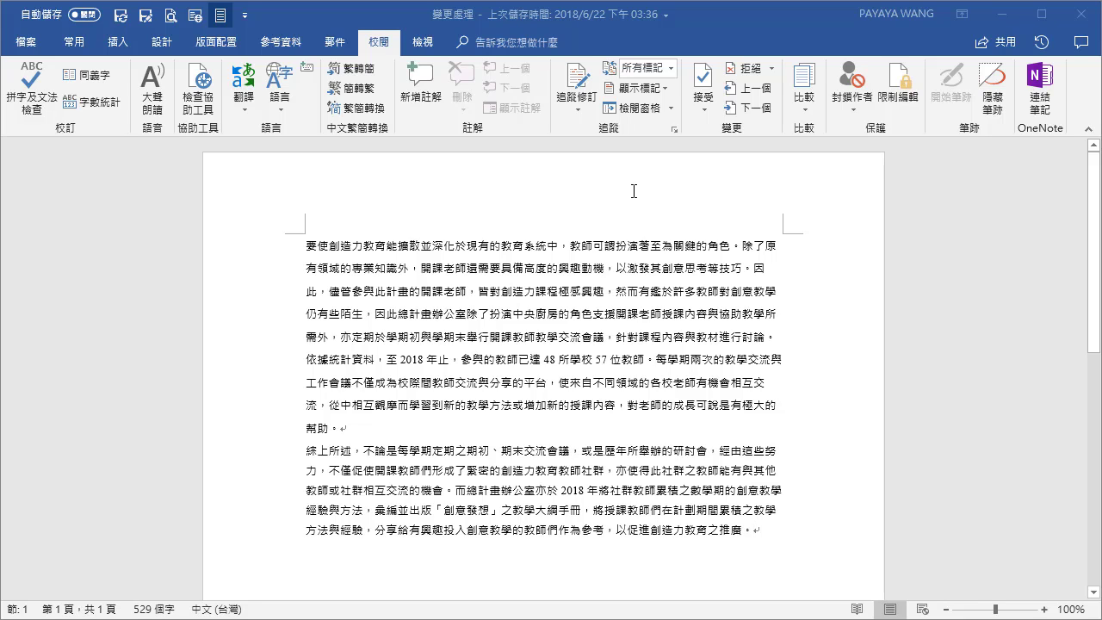
{"action": "left_click", "coordinate": [579, 109]}
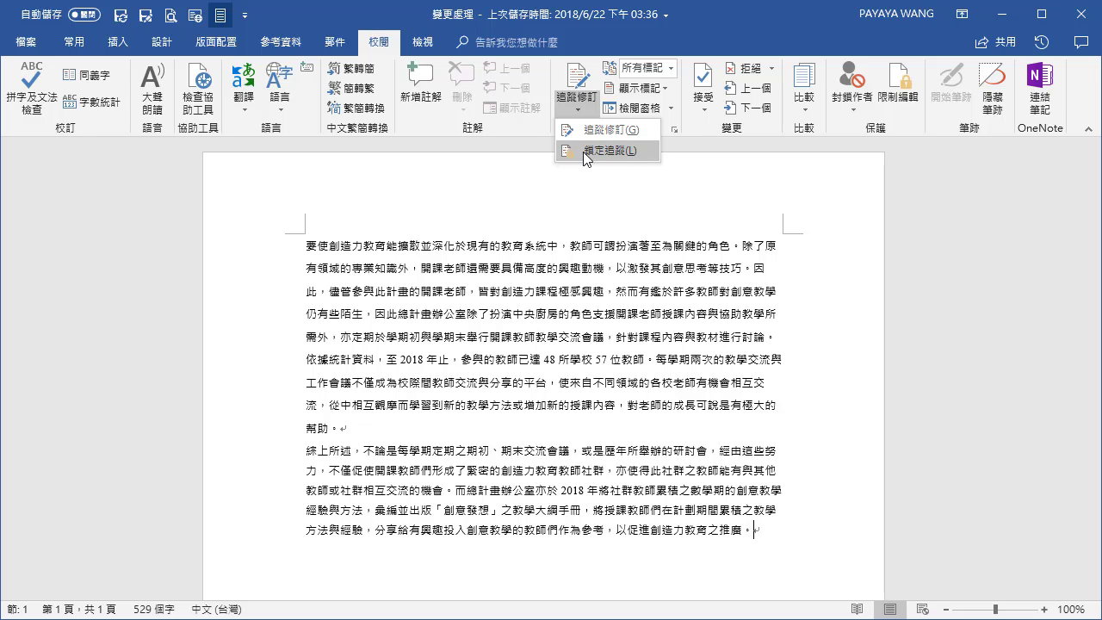
- Restrict editing to tracked changes only and enforce protection with a password entered twice
{"action": "left_click", "coordinate": [906, 98]}
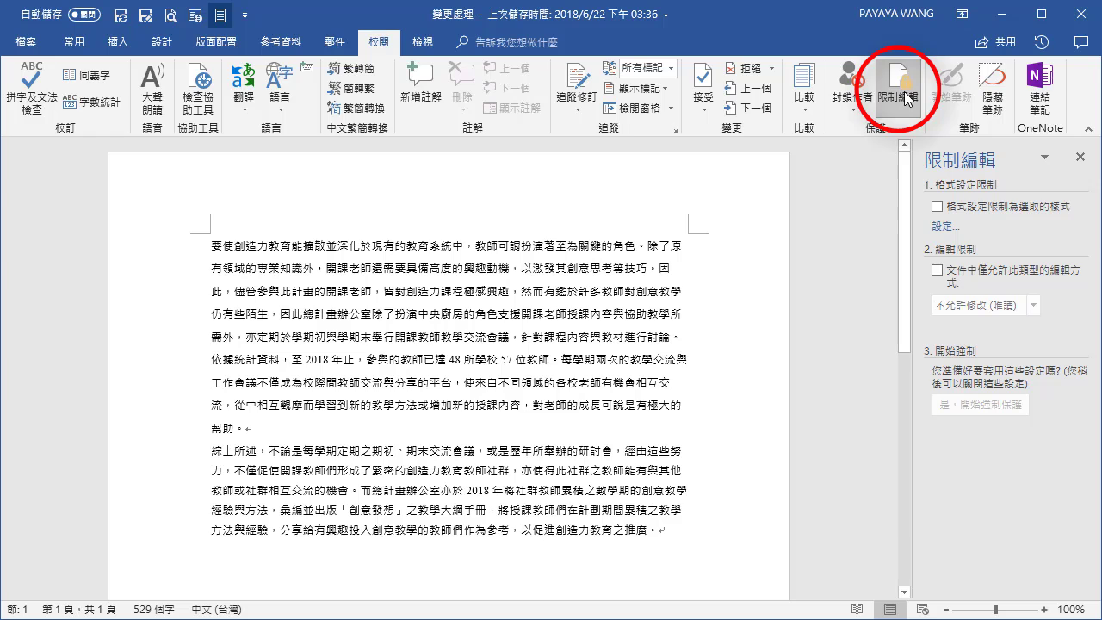
{"action": "left_click", "coordinate": [938, 269]}
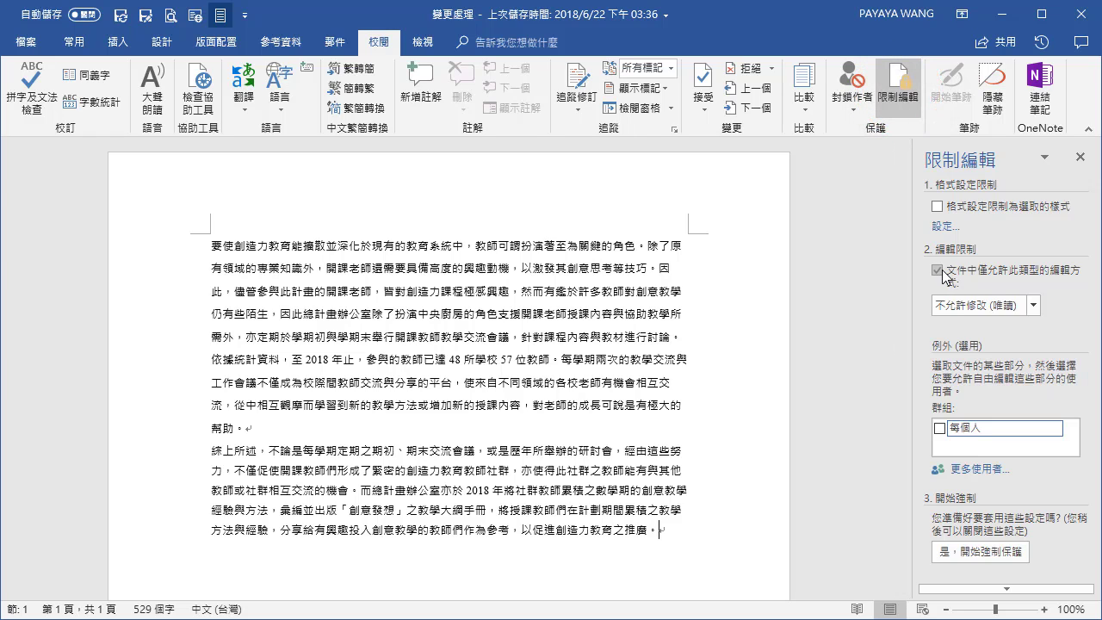
{"action": "left_click", "coordinate": [1015, 313]}
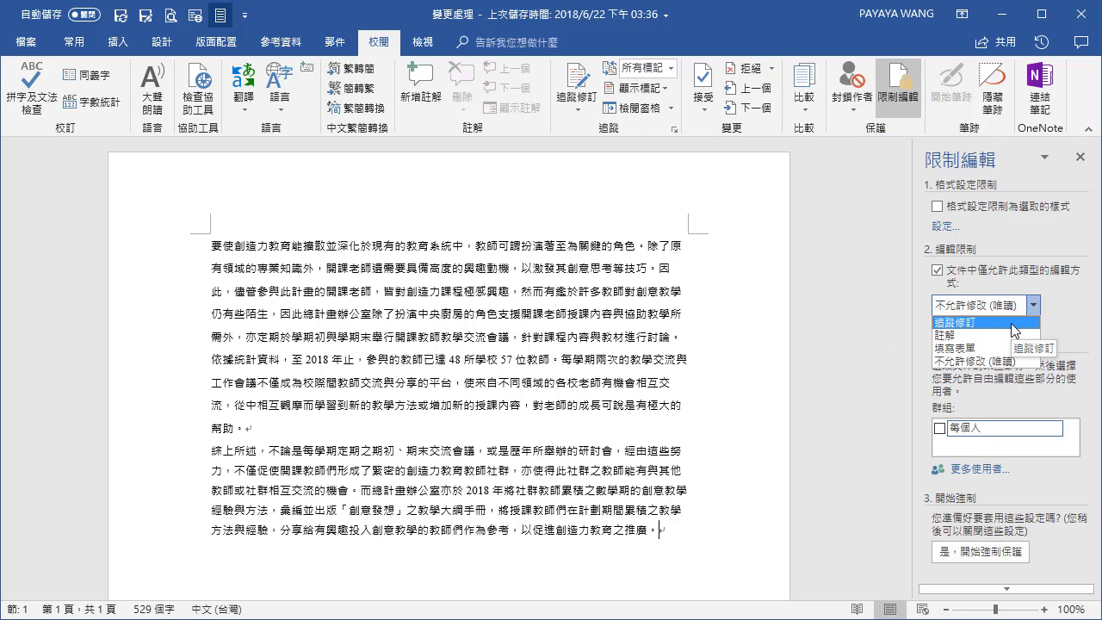
{"action": "left_click", "coordinate": [1014, 323]}
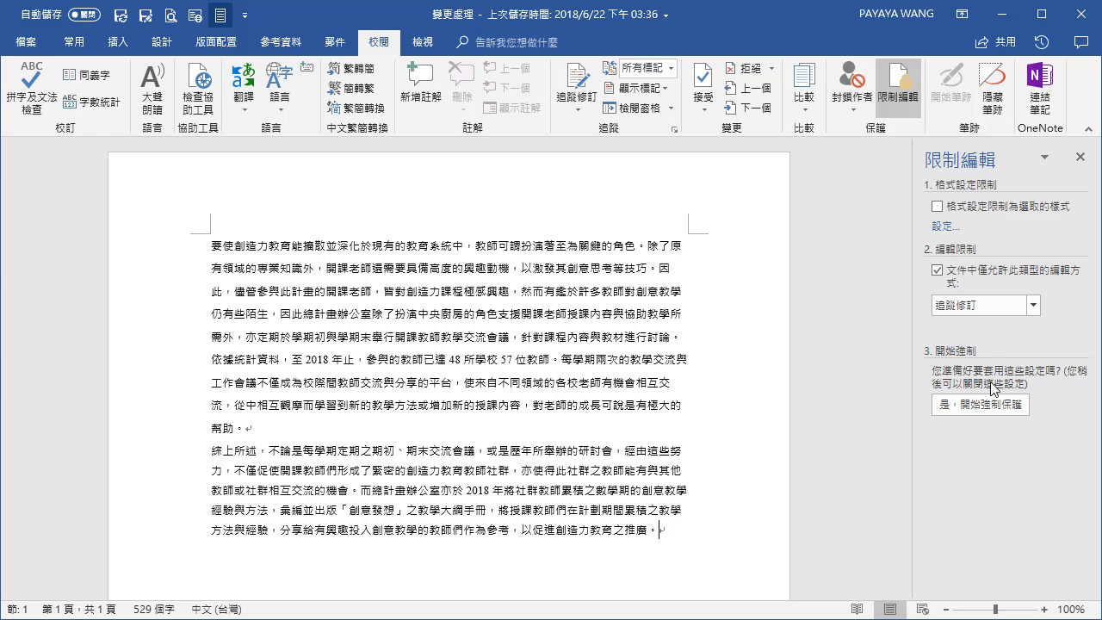
{"action": "left_click", "coordinate": [974, 405]}
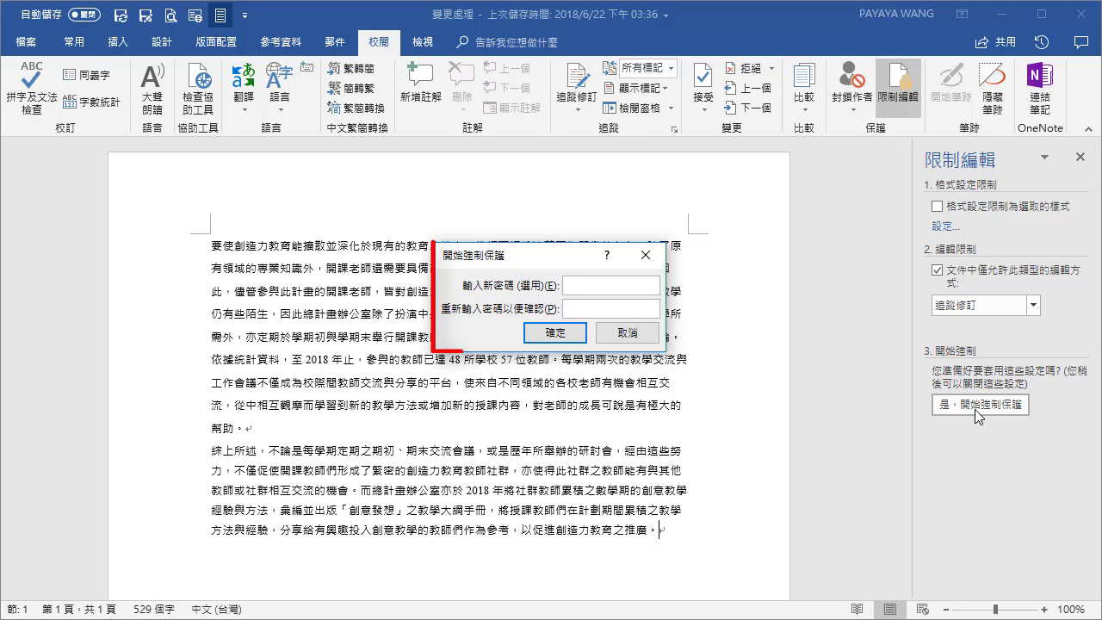
{"action": "key", "text": "Tab"}
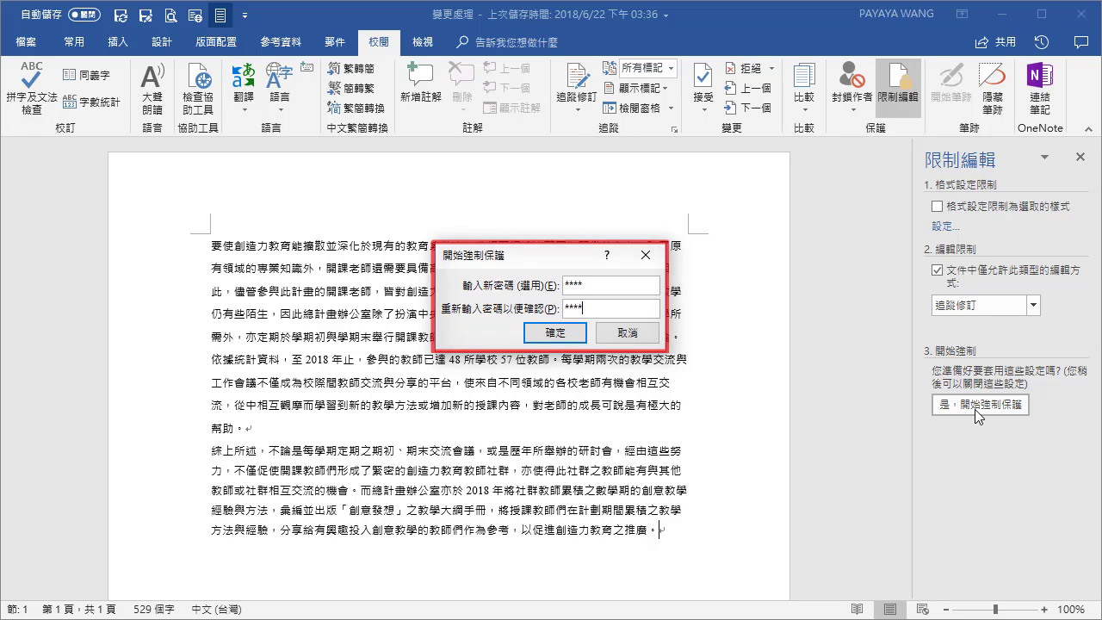
- Enforce protection with the password, then delete 扮演中央廚房的角色 and undo the deletion
{"action": "left_click", "coordinate": [578, 338]}
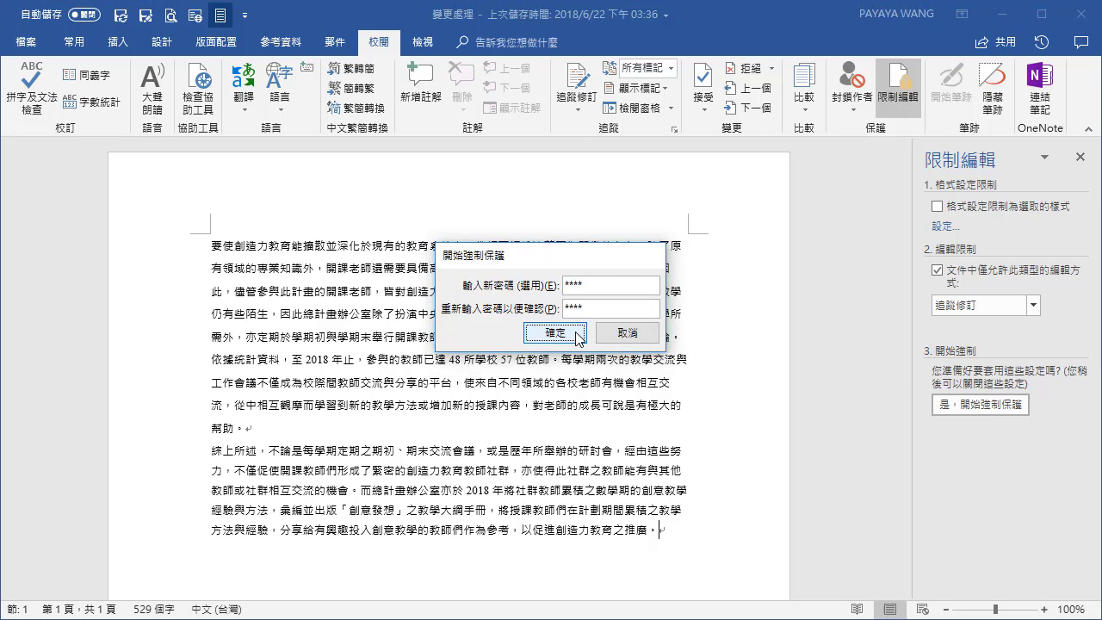
{"action": "left_click_drag", "start_coordinate": [394, 314], "coordinate": [498, 315]}
{"action": "key", "text": "Delete"}
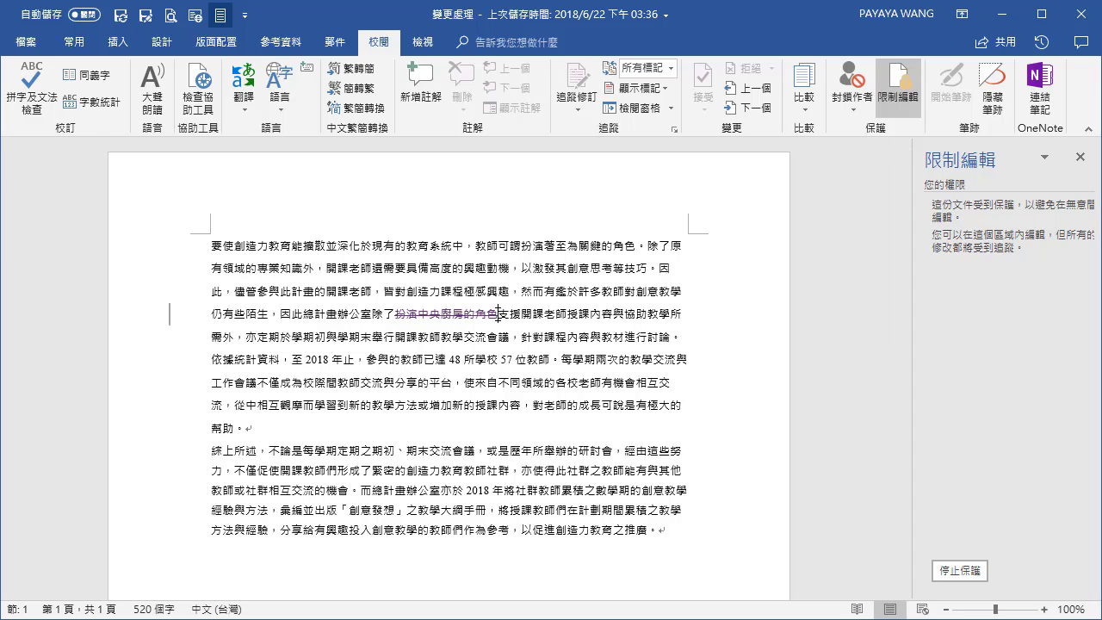
{"action": "key", "text": "ctrl+z"}
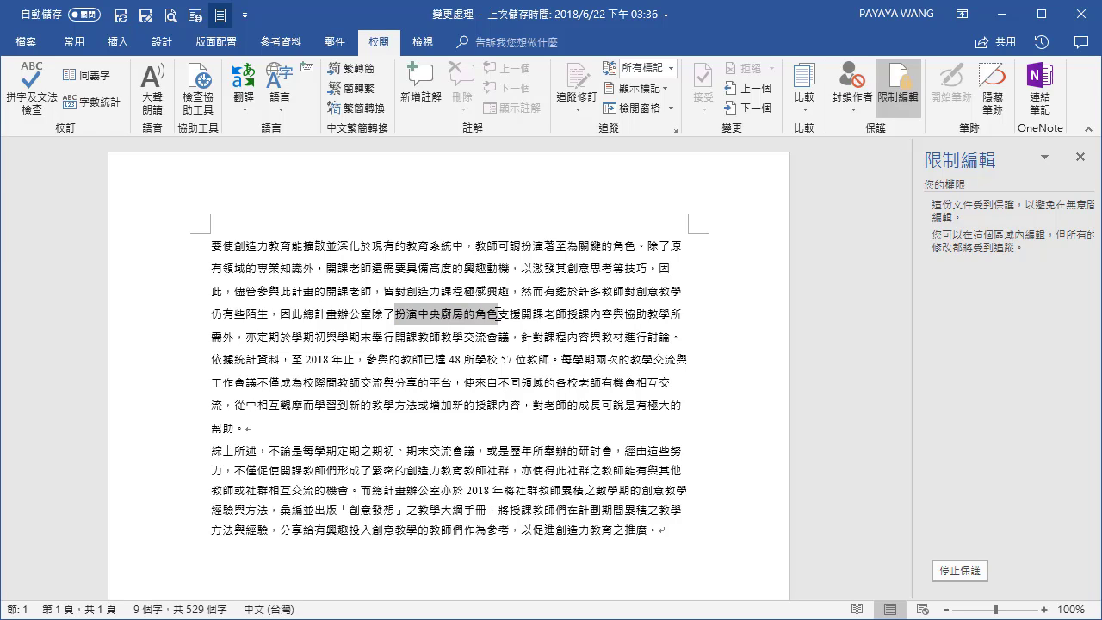
- Stop the document protection by entering its password
{"action": "left_click", "coordinate": [575, 110]}
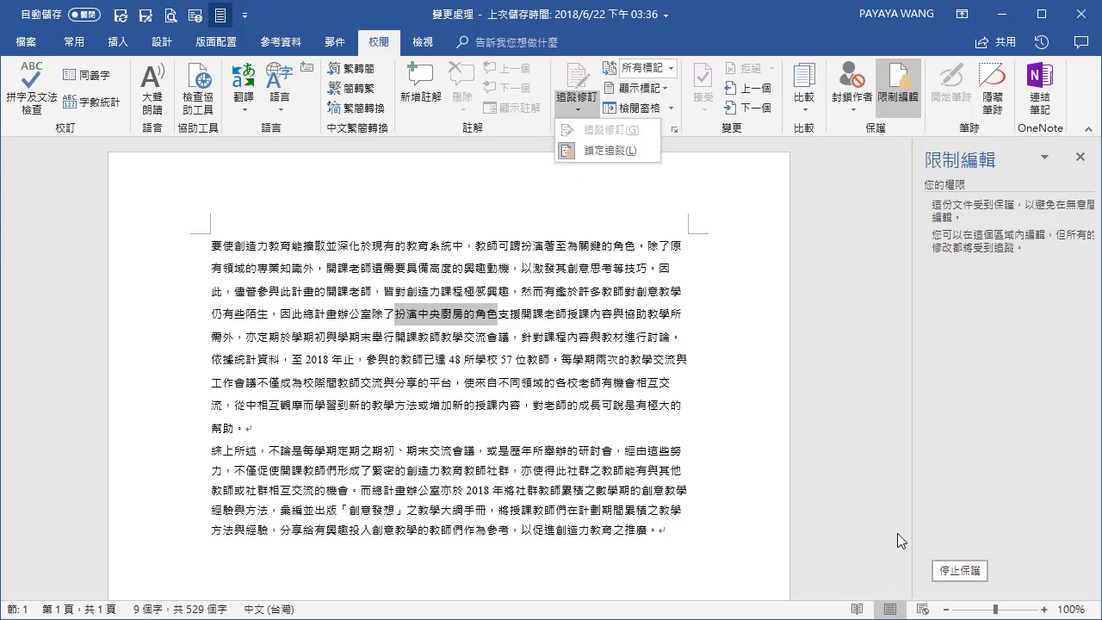
{"action": "left_click", "coordinate": [951, 573]}
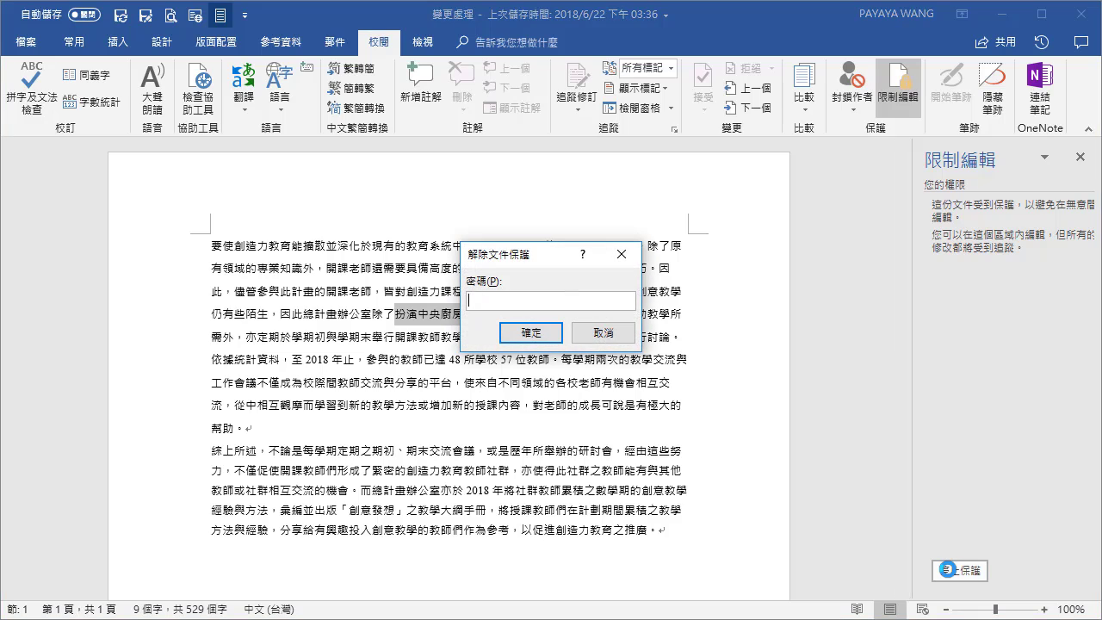
{"action": "type", "text": "****"}
{"action": "left_click", "coordinate": [552, 344]}
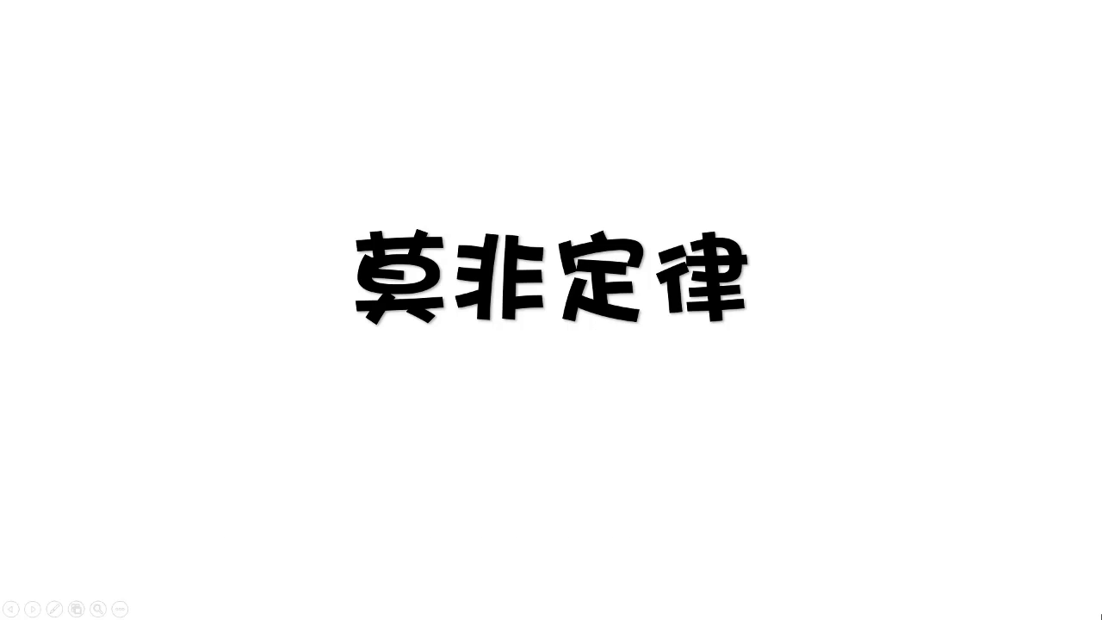
- Step through four slides, from the Murphy's law explanation to the envelope slide
{"action": "key", "text": "Right"}
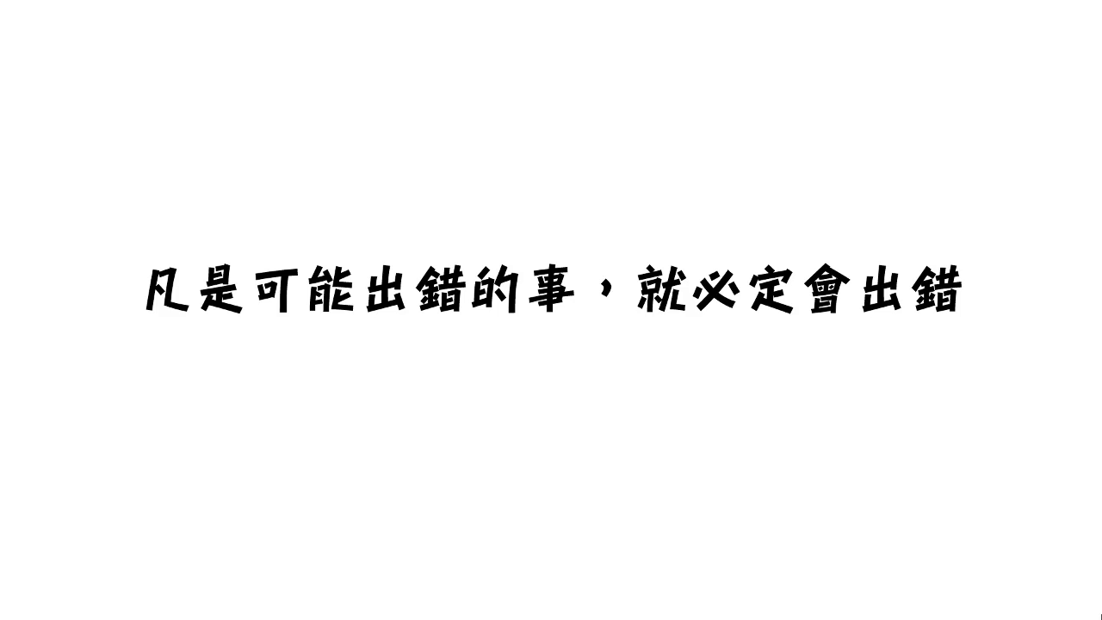
{"action": "key", "text": "Right"}
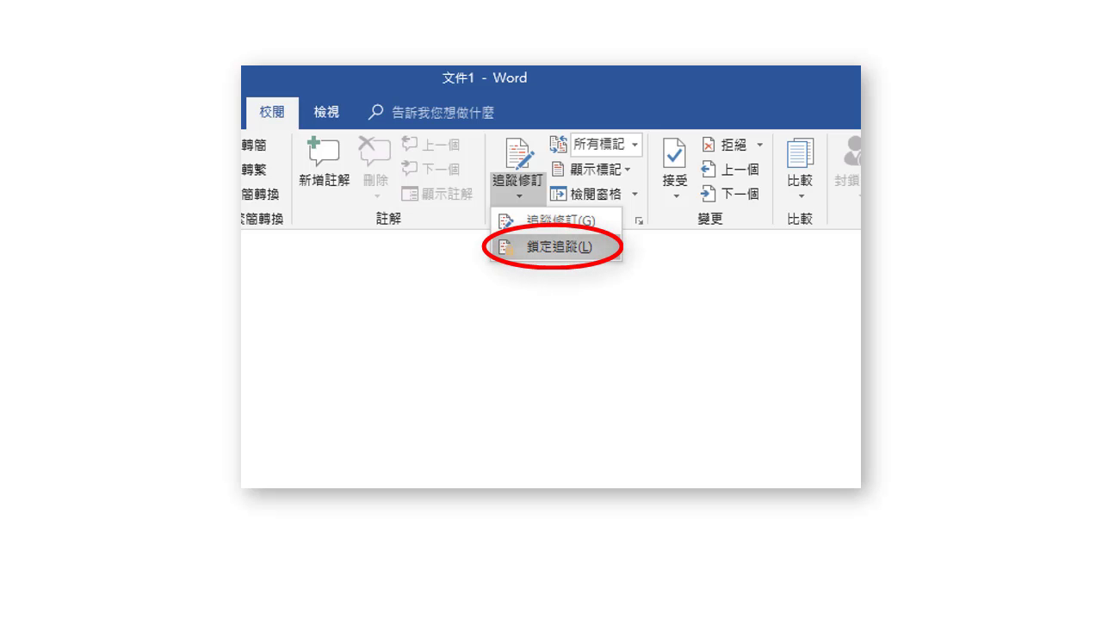
{"action": "key", "text": "Right"}
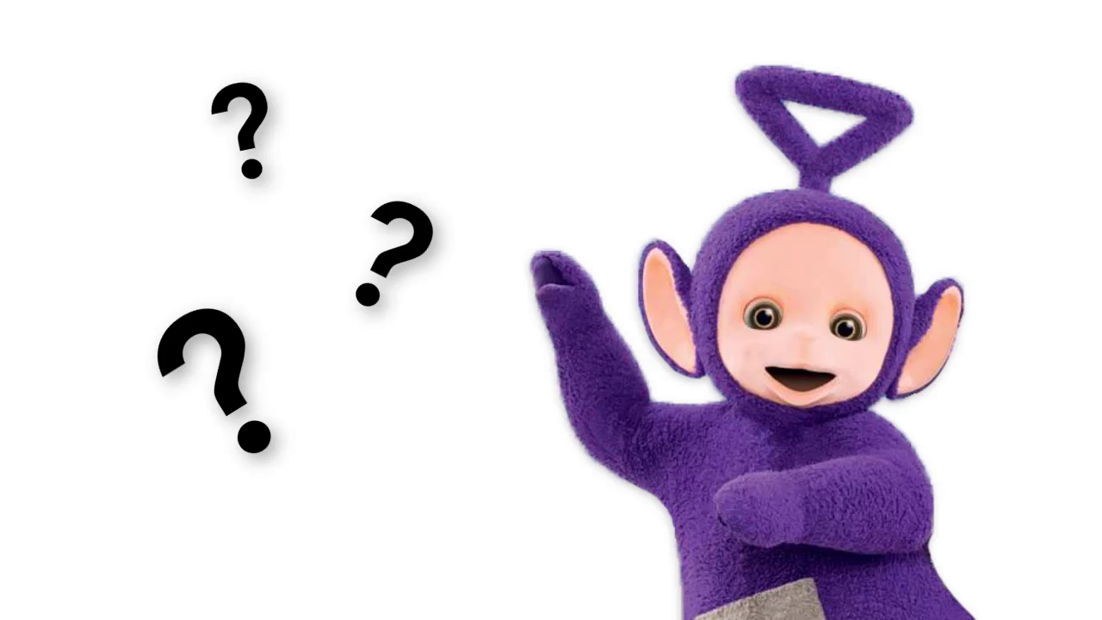
{"action": "key", "text": "Right"}
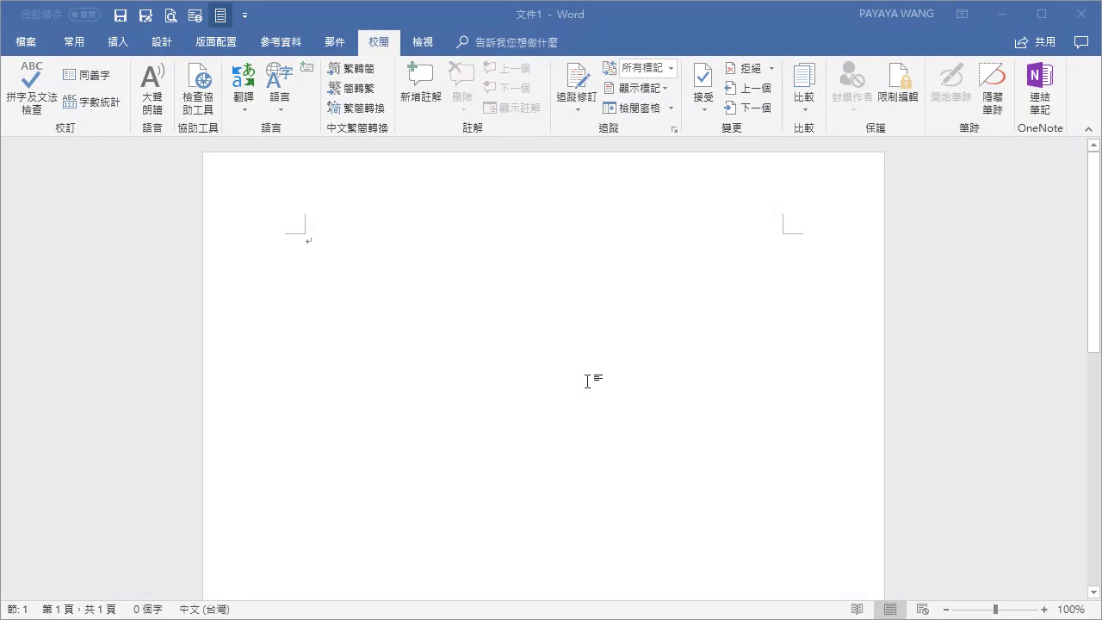
- Compare original 原稿 against revised 已修訂文件 using Review's Compare tool
{"action": "left_click", "coordinate": [805, 109]}
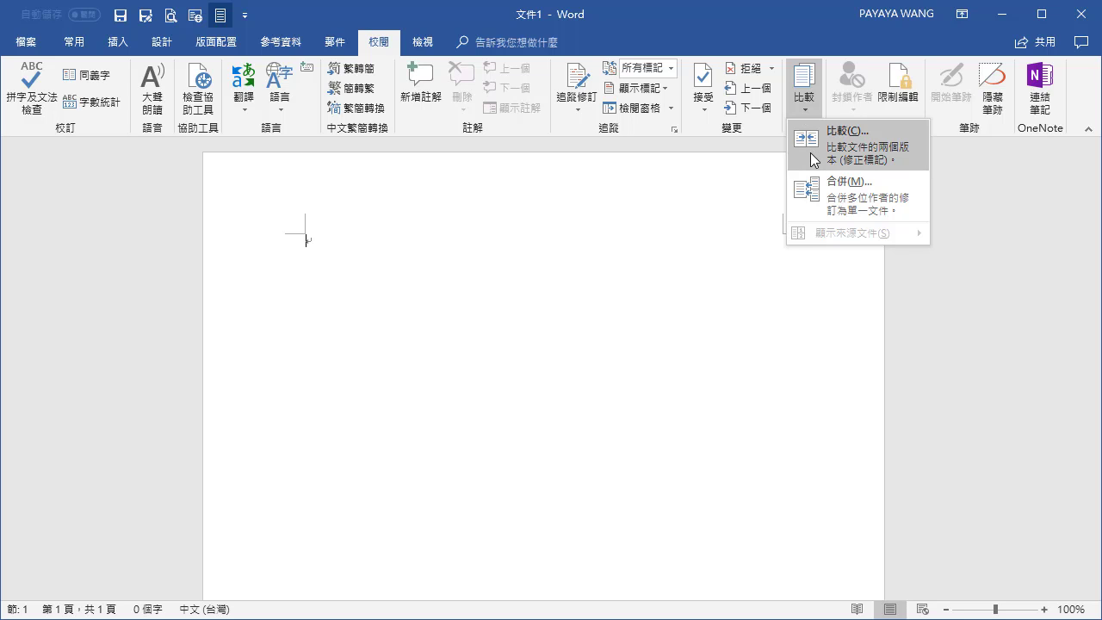
{"action": "left_click", "coordinate": [810, 153]}
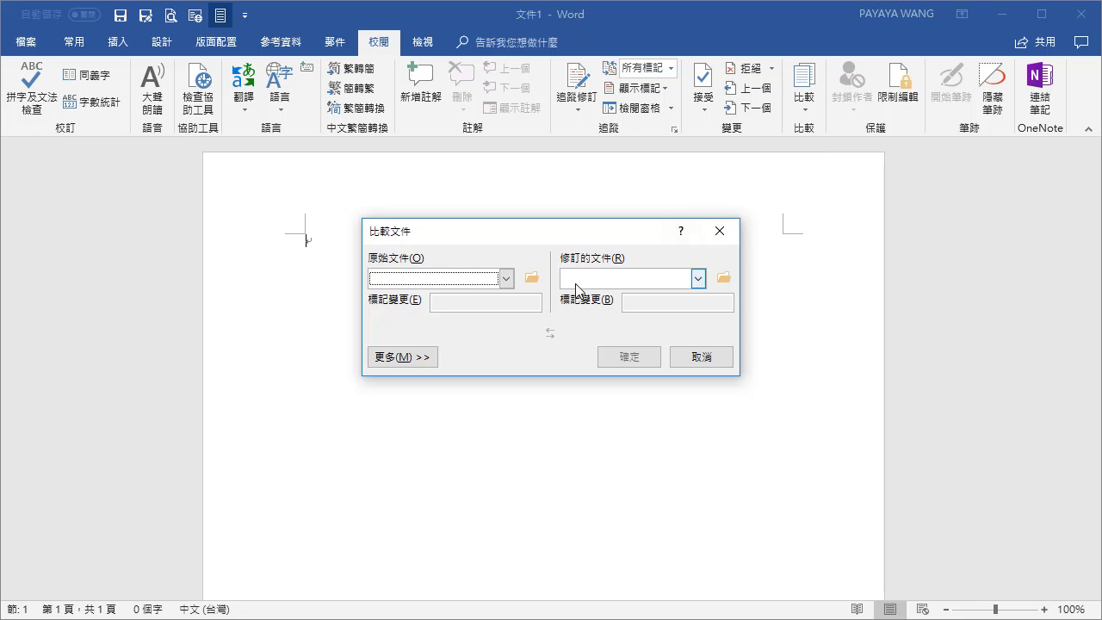
{"action": "left_click", "coordinate": [539, 283]}
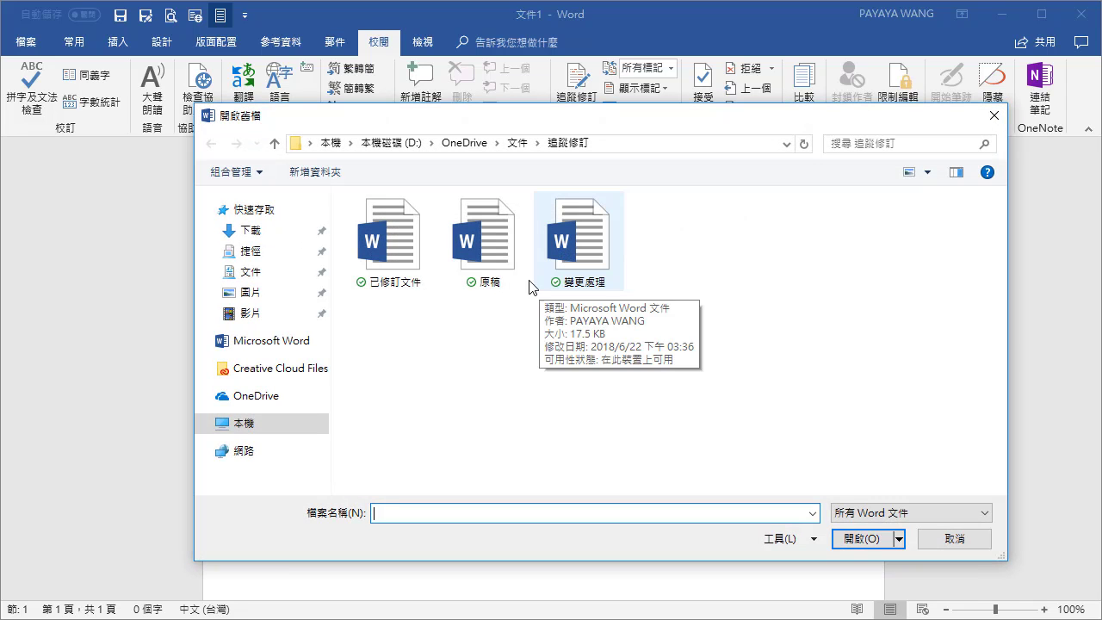
{"action": "left_click", "coordinate": [474, 268]}
{"action": "left_click", "coordinate": [844, 540]}
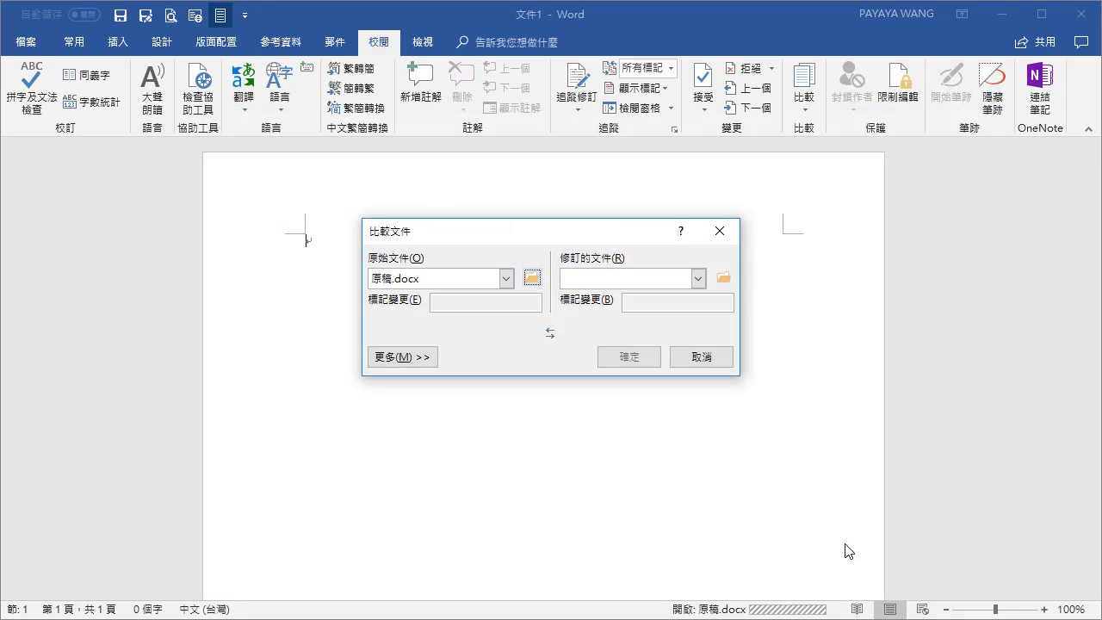
{"action": "left_click", "coordinate": [723, 277]}
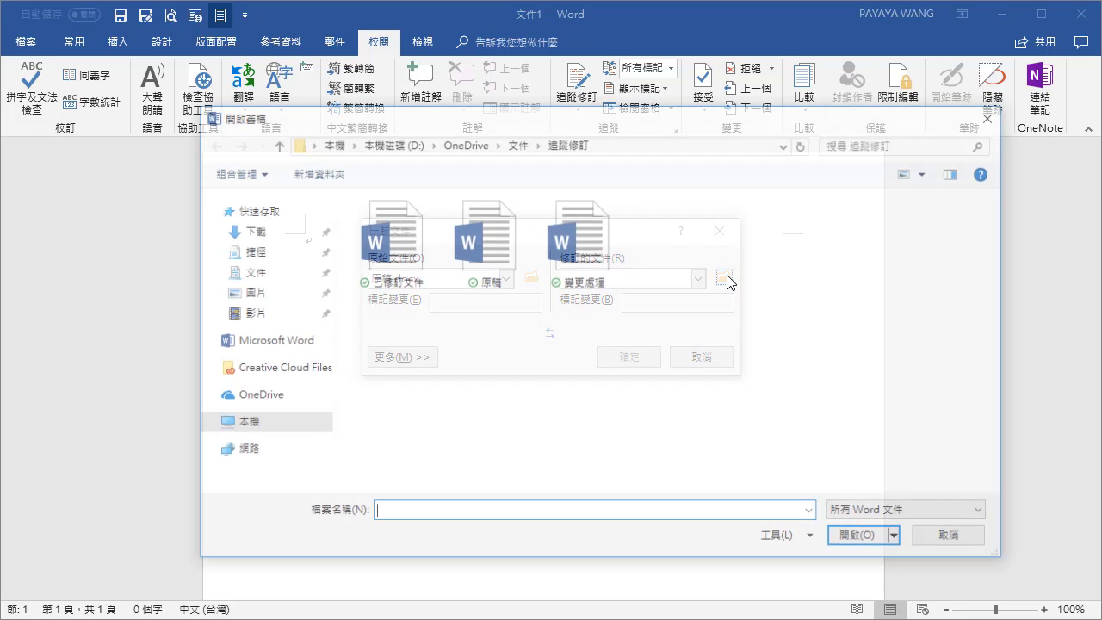
{"action": "left_click", "coordinate": [398, 255]}
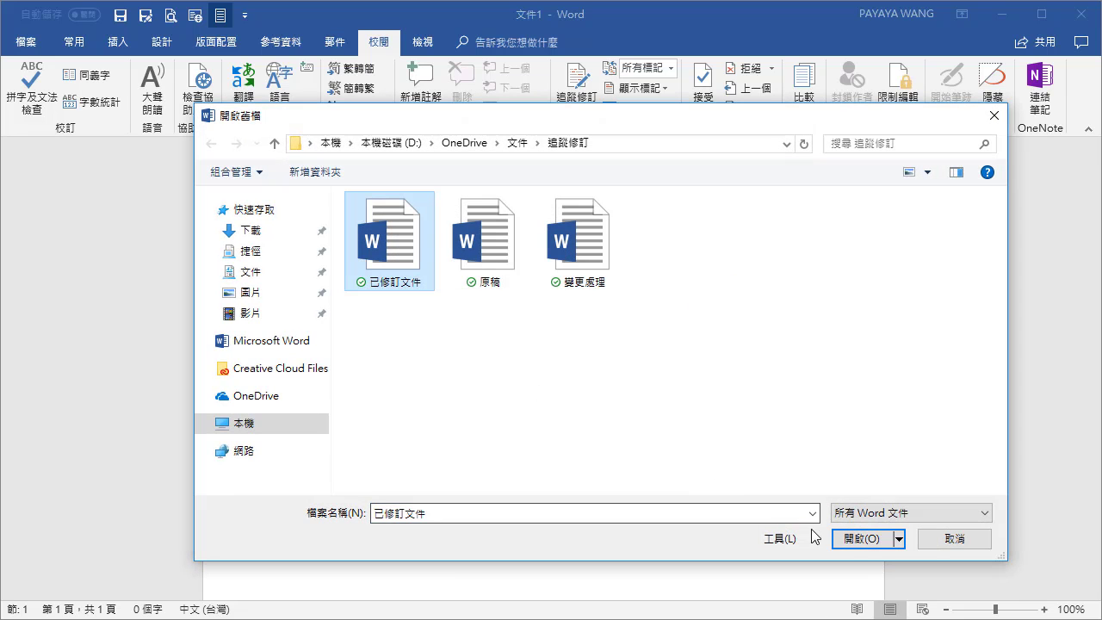
{"action": "left_click", "coordinate": [852, 537]}
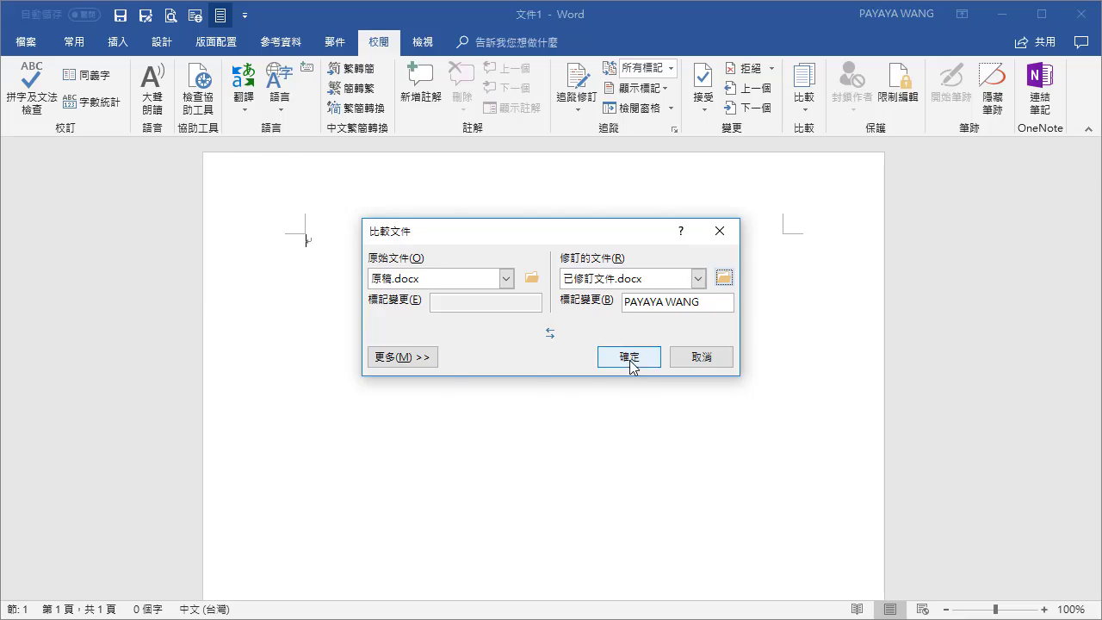
{"action": "left_click", "coordinate": [631, 359]}
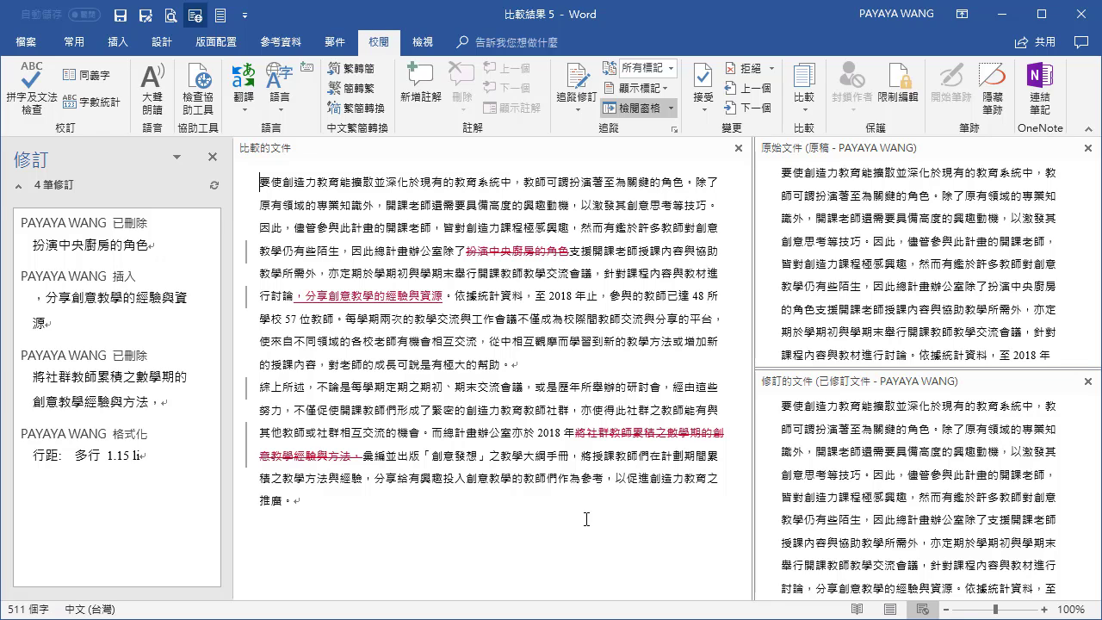
- Reject the deletion of 扮演中央廚房的角色 in the comparison document
{"action": "right_click", "coordinate": [538, 253]}
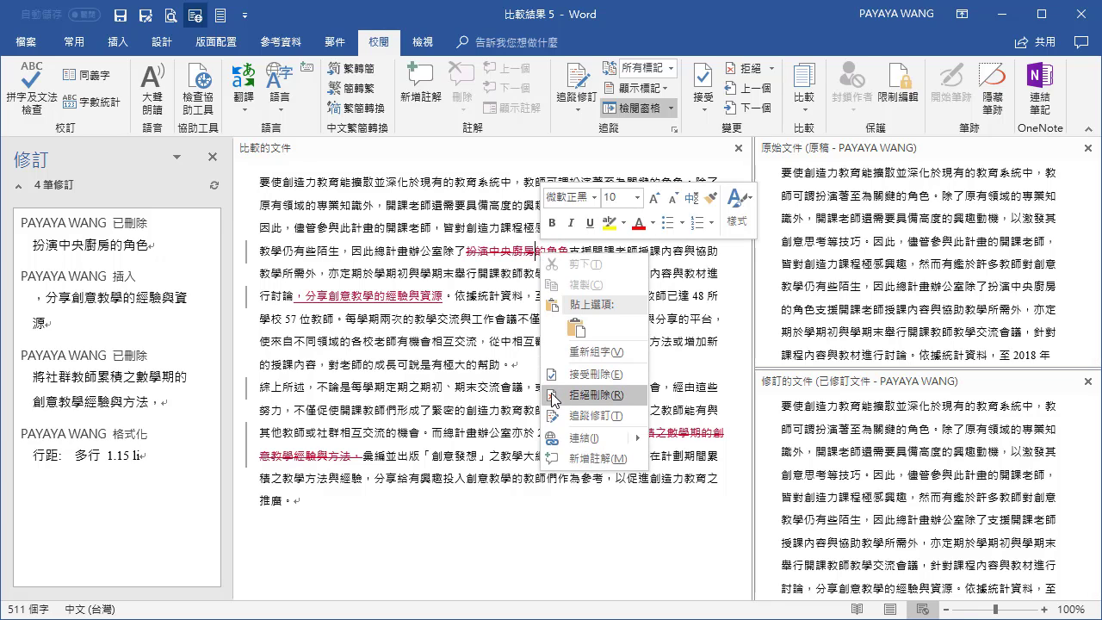
{"action": "left_click", "coordinate": [591, 395]}
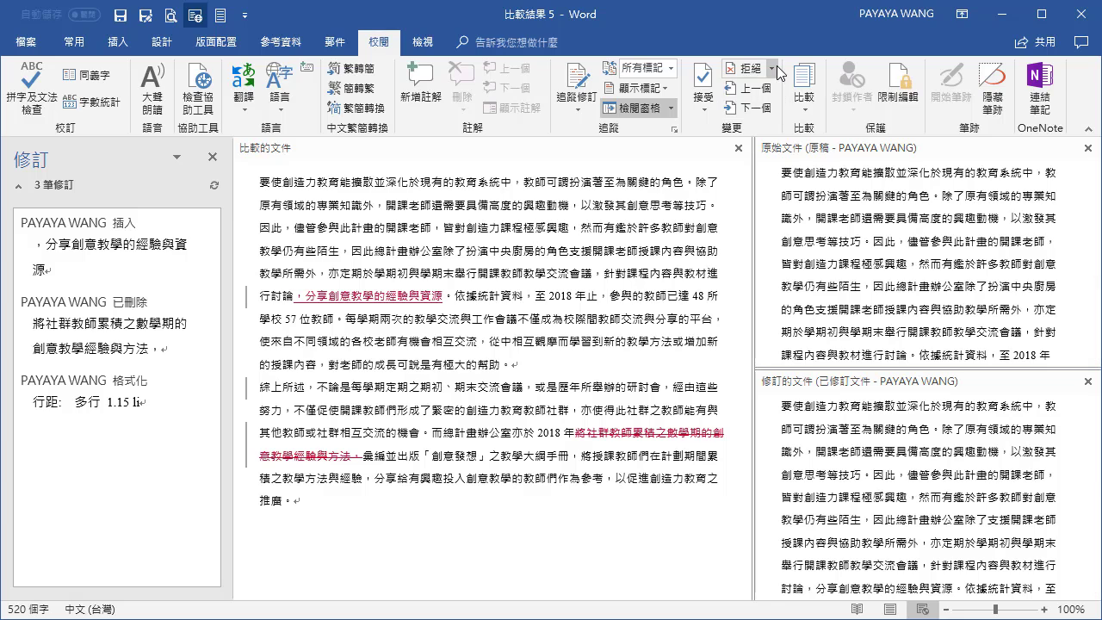
{"action": "left_click", "coordinate": [773, 68]}
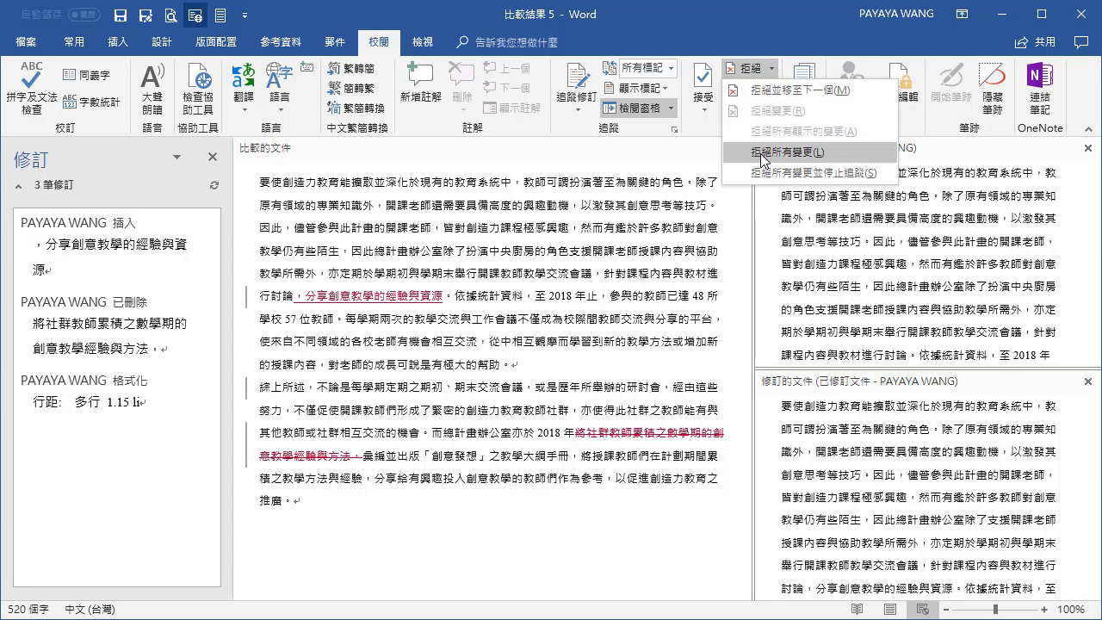
{"action": "left_click", "coordinate": [704, 97]}
- Accept all remaining changes and bring up Save As with F12
{"action": "left_click", "coordinate": [703, 97]}
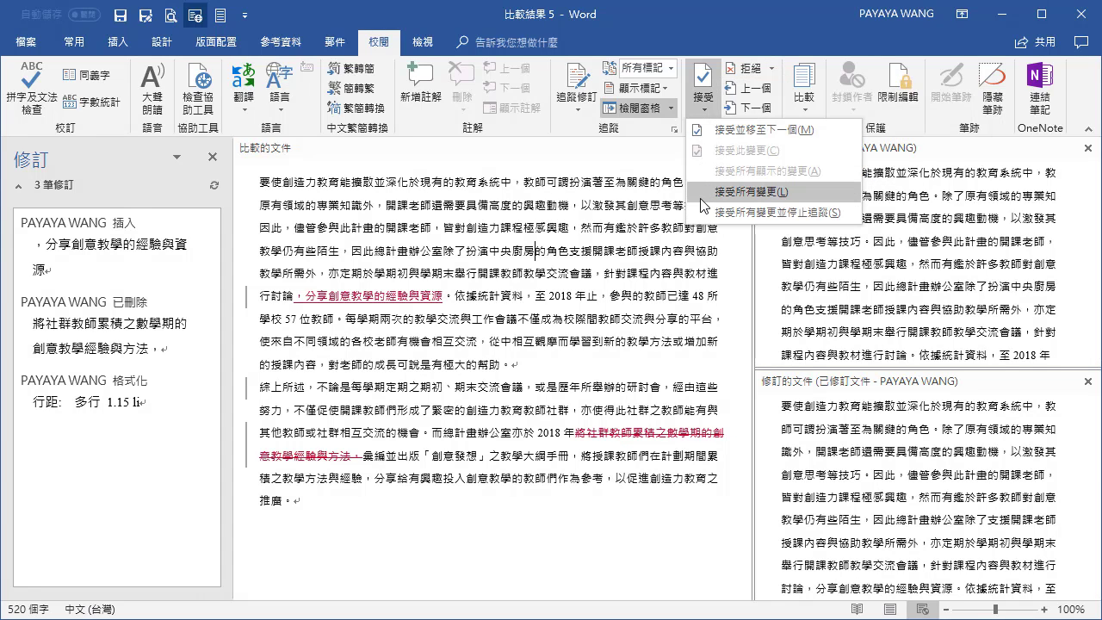
{"action": "left_click", "coordinate": [701, 198]}
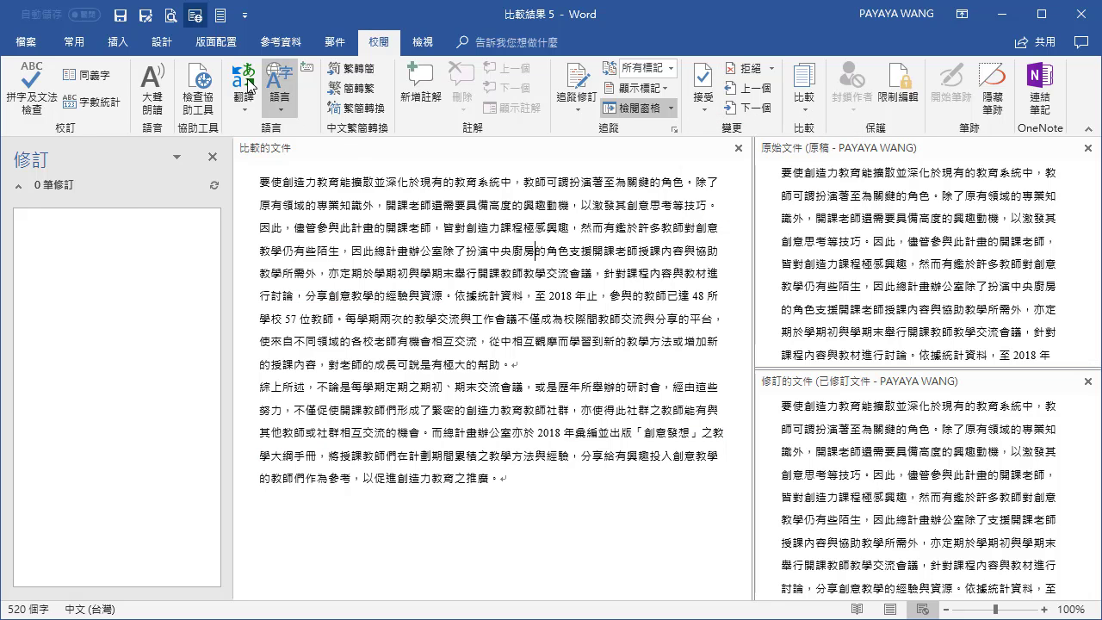
{"action": "key", "text": "F12"}
- Save the merged comparison document under the name 合併
{"action": "type", "text": "ao"}
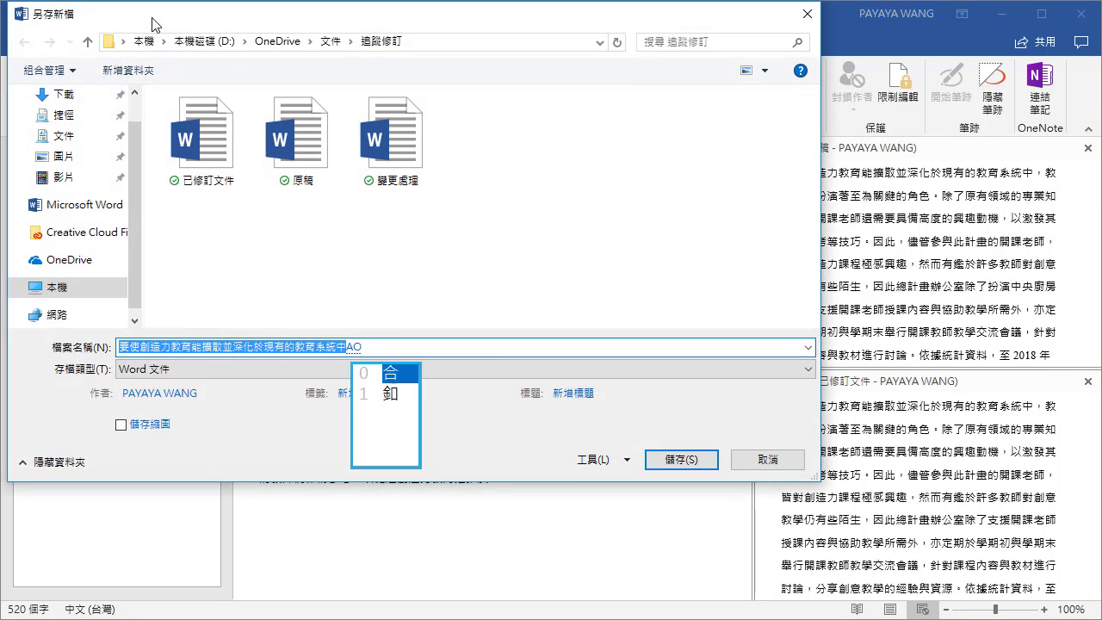
{"action": "type", "text": "合併"}
{"action": "left_click", "coordinate": [677, 461]}
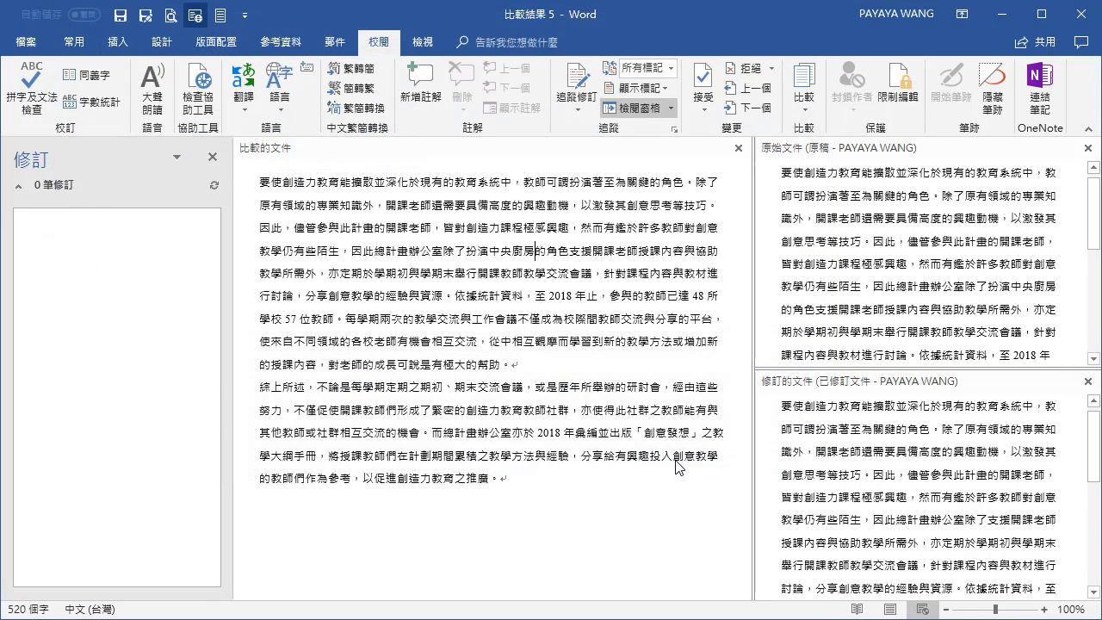